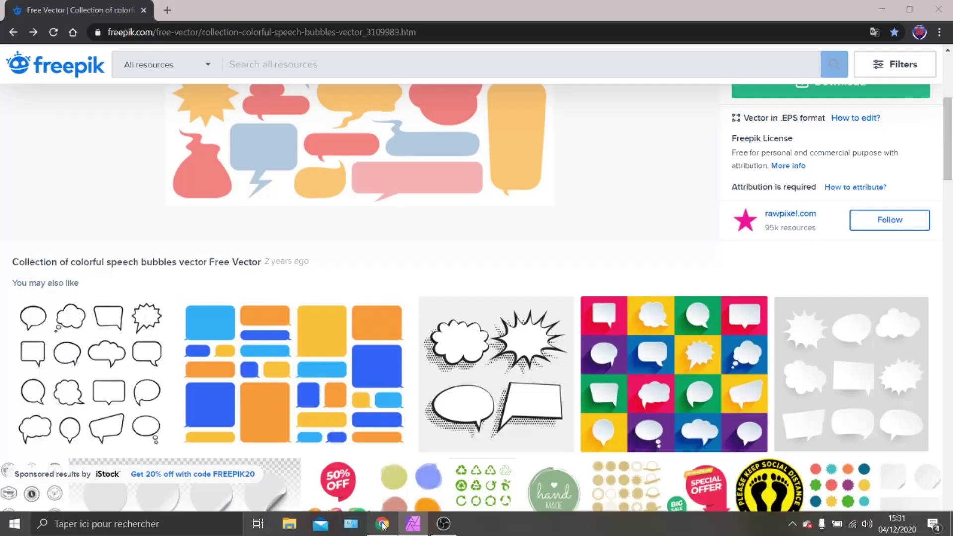
Look through the vectors related to the colorful speech bubbles collection and open the comic colorful blank speech bubbles set.
scroll(497, 351, "up", 5)
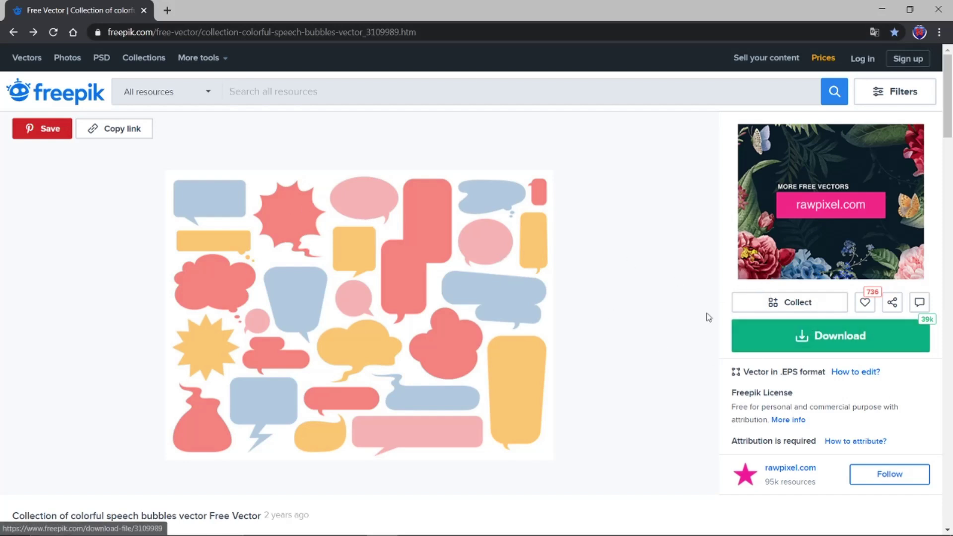
scroll(666, 313, "down", 5)
scroll(669, 307, "down", 8)
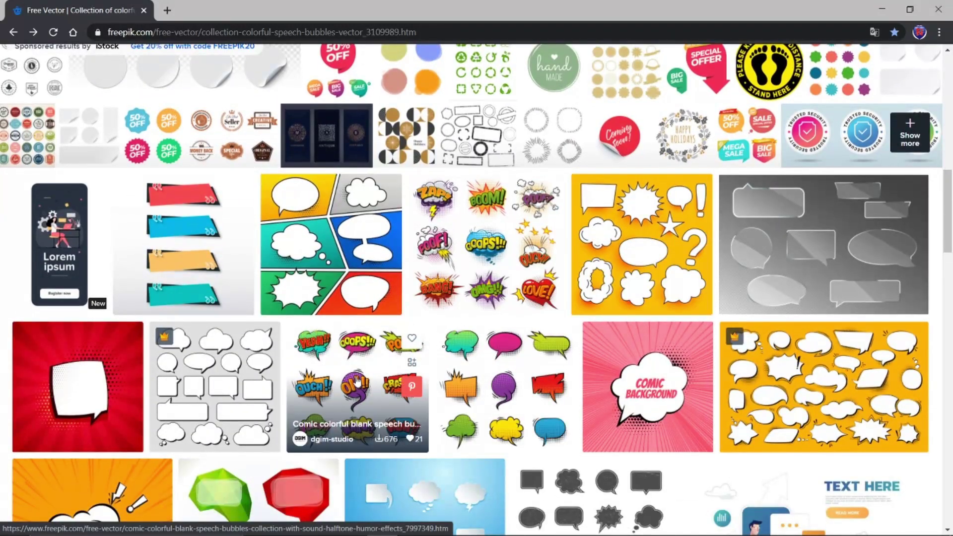
left_click(357, 381)
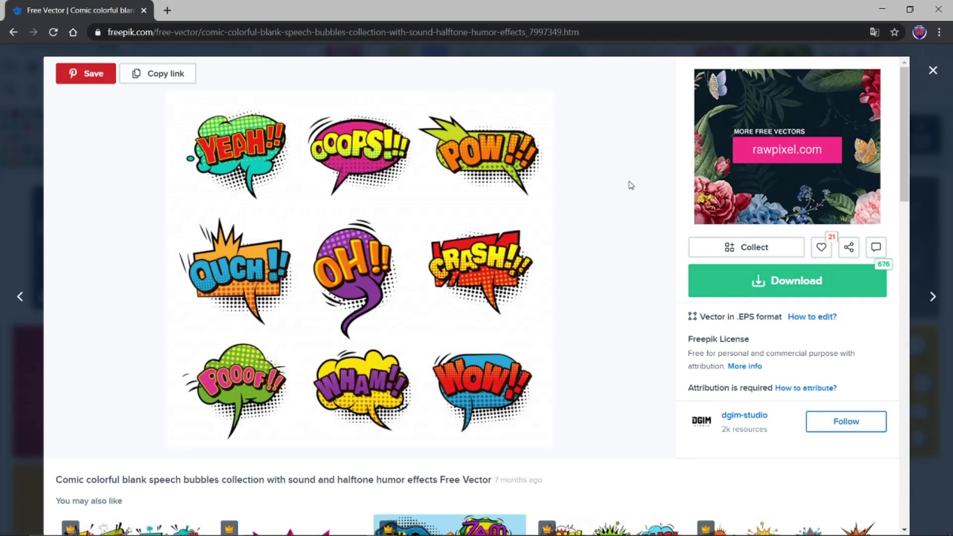
Return to the colorful speech bubbles collection page and look through its related speech bubble vectors.
left_click(15, 32)
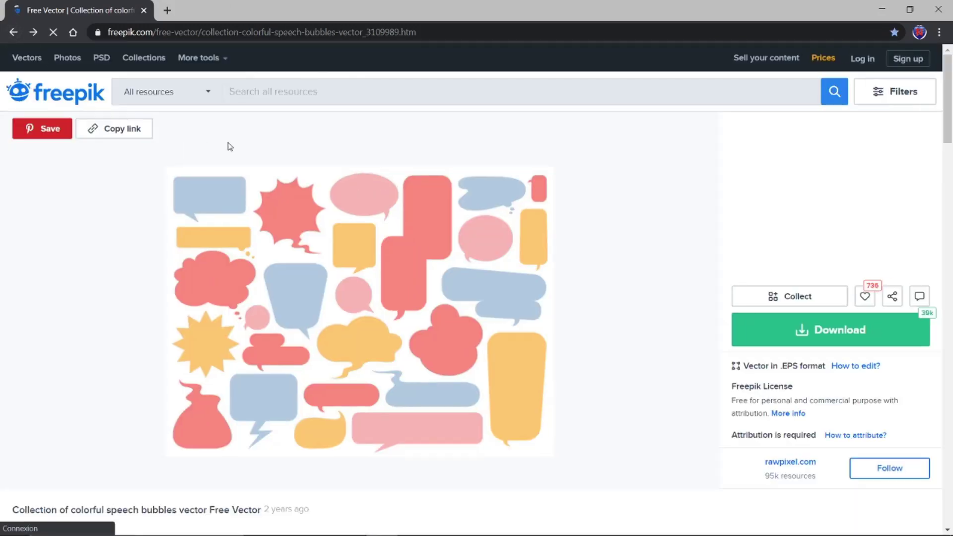
scroll(355, 276, "down", 5)
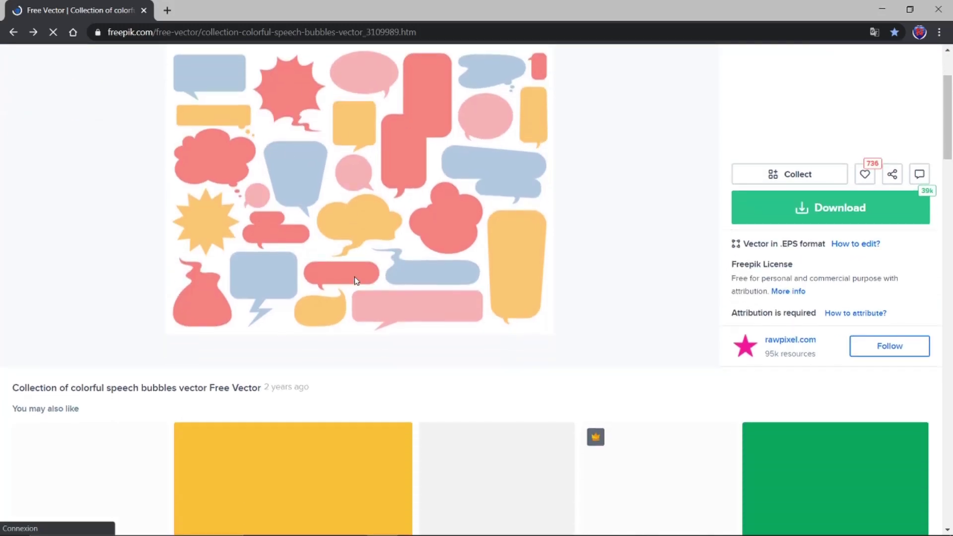
scroll(357, 279, "down", 2)
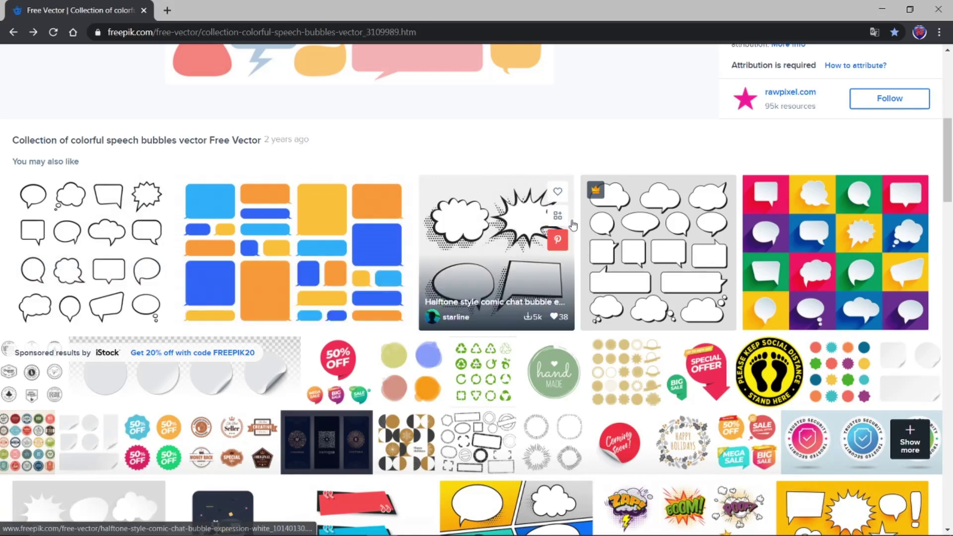
scroll(575, 232, "down", 12)
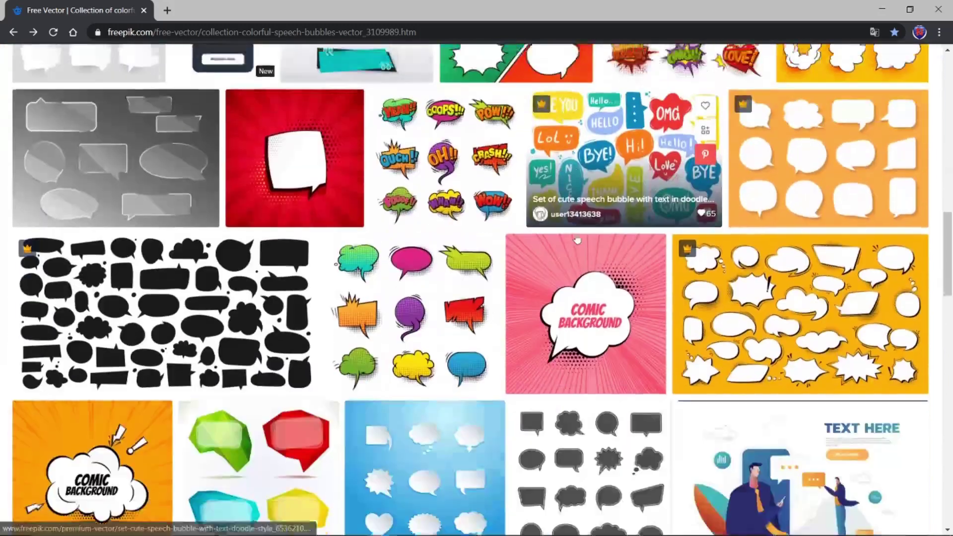
scroll(576, 238, "down", 2)
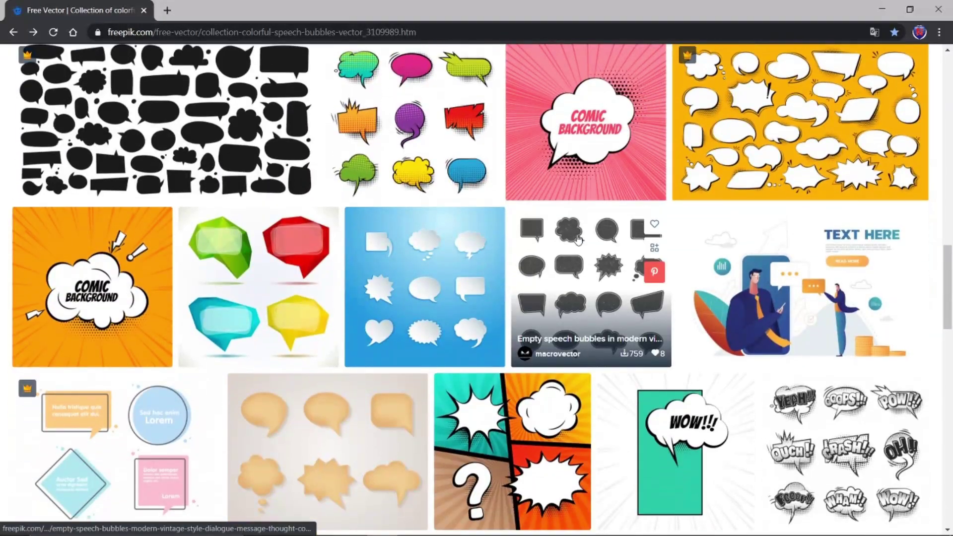
scroll(578, 240, "up", 15)
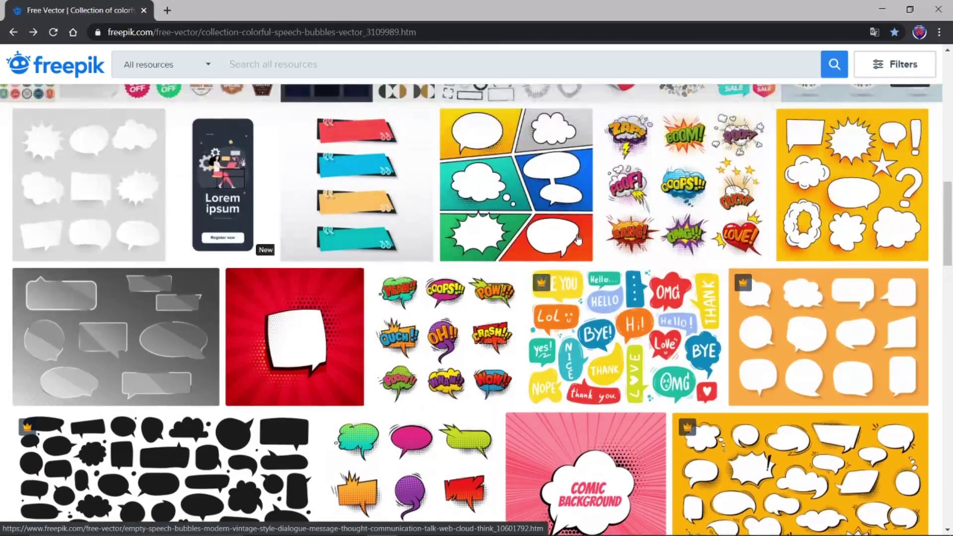
scroll(578, 239, "up", 7)
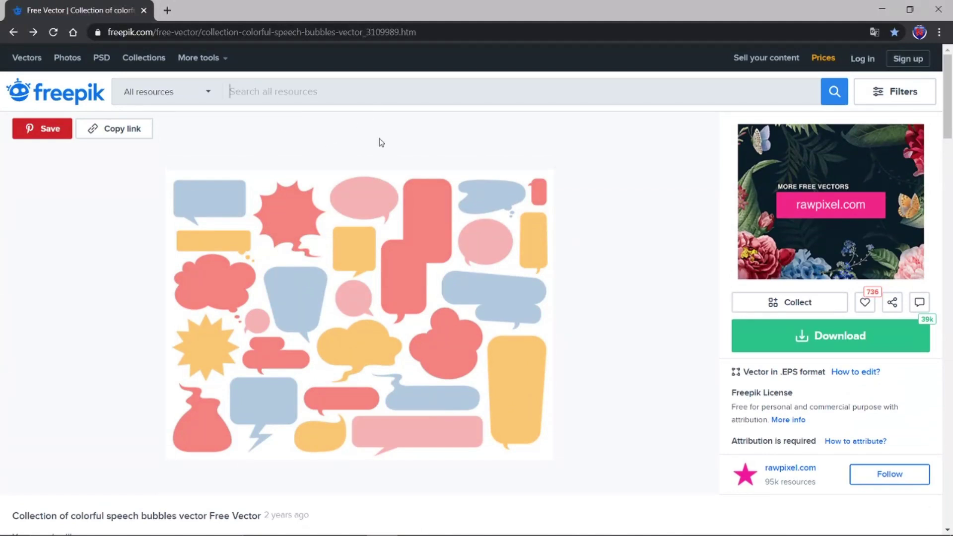
Switch to Affinity Photo, dismiss the welcome window and open the recent file 35455.jpg.
mouse_move(390, 530)
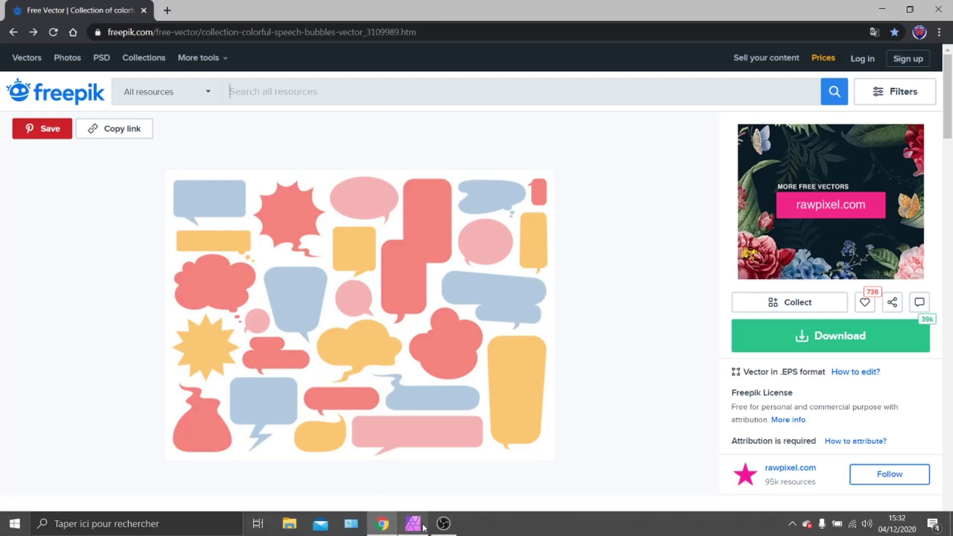
left_click(415, 525)
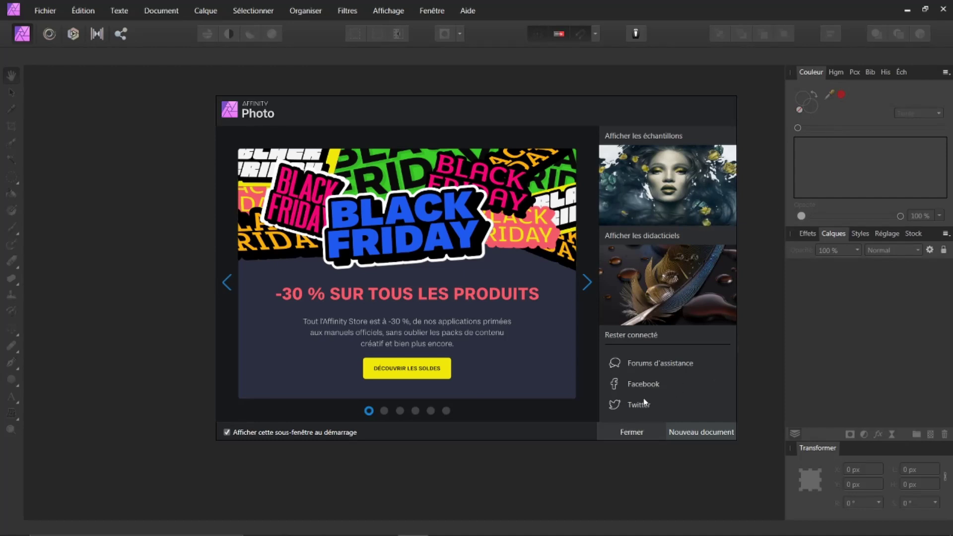
left_click(633, 431)
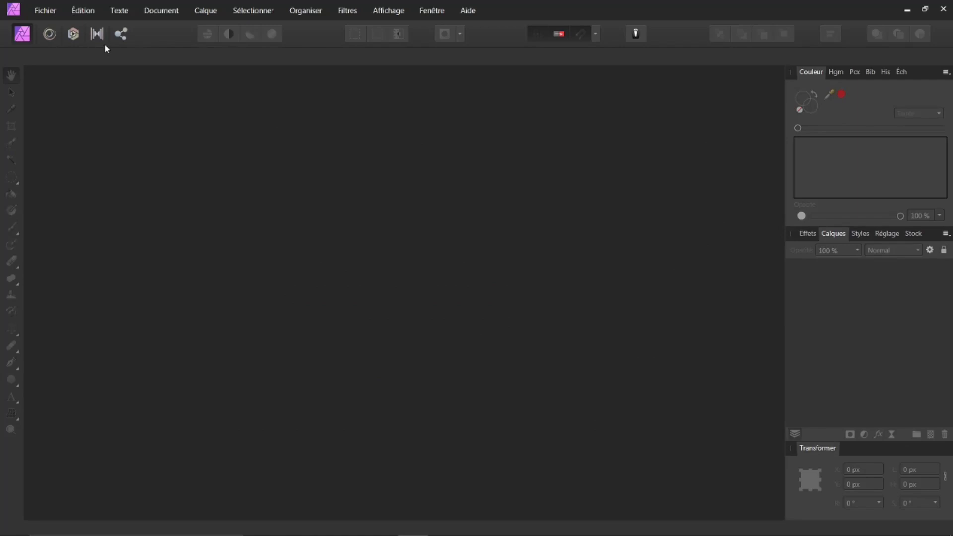
left_click(42, 10)
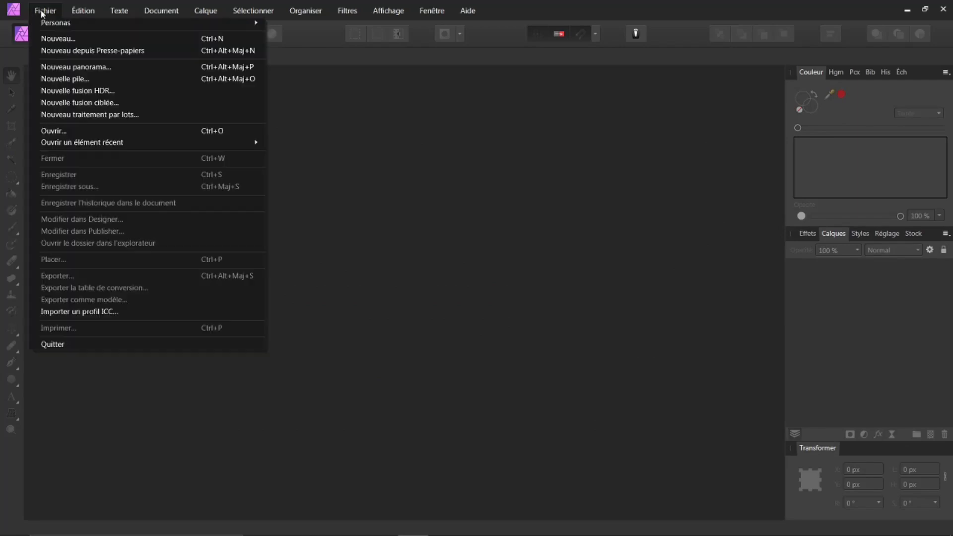
mouse_move(185, 144)
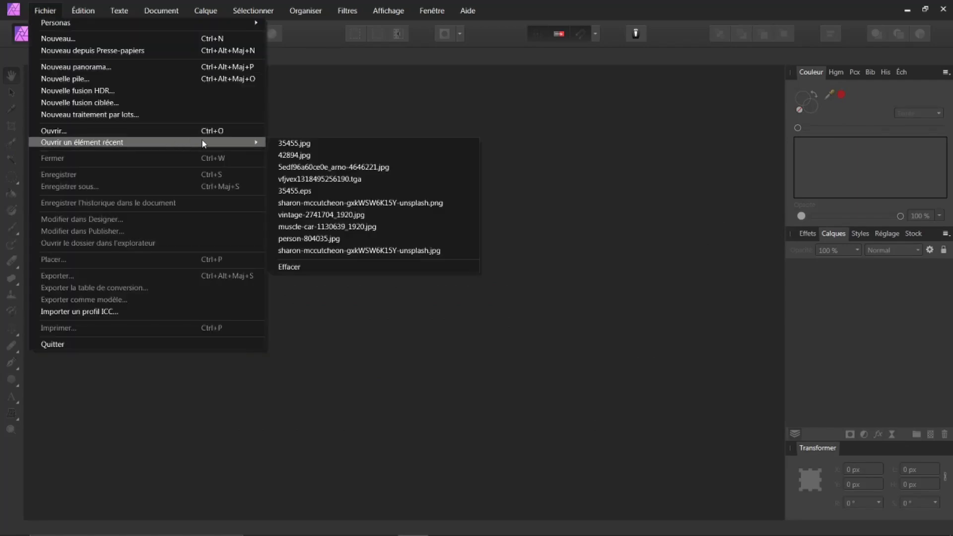
left_click(284, 144)
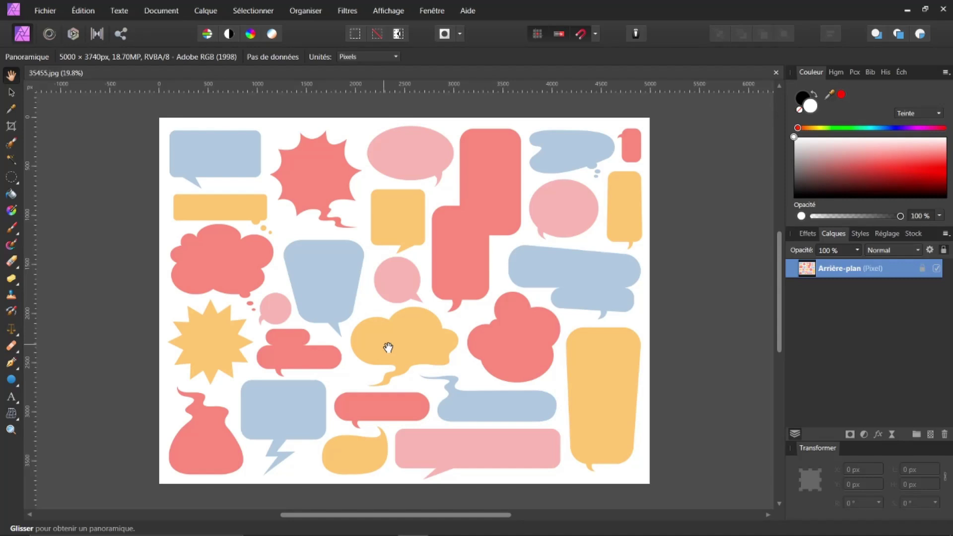
Try to move single speech bubbles with the Move tool and unlock the Arrière-plan layer.
left_click(11, 93)
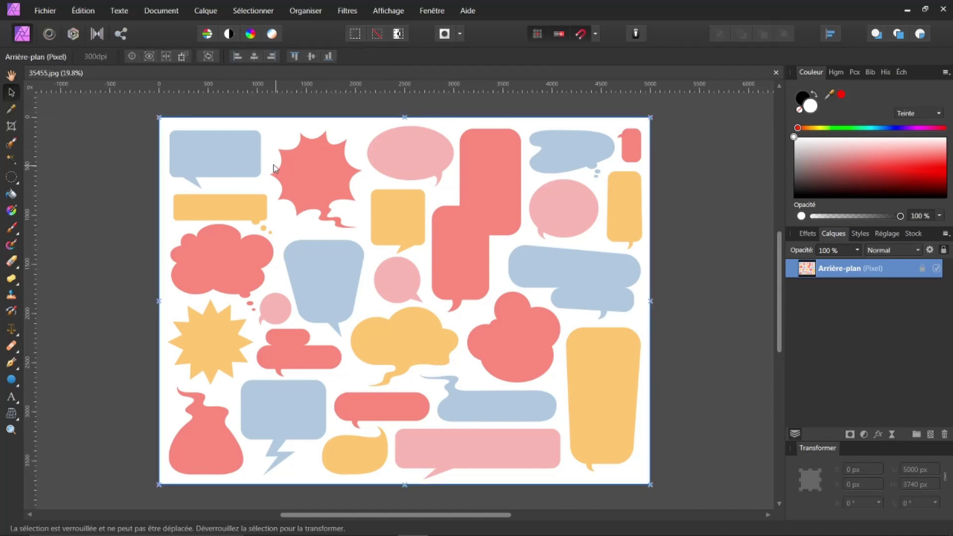
left_click_drag(330, 187, 385, 262)
left_click(300, 157)
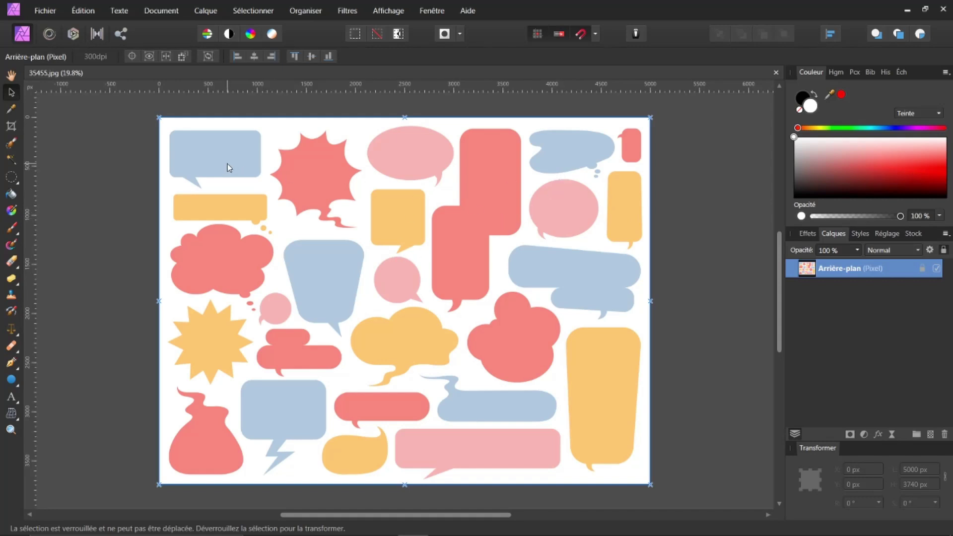
left_click(944, 252)
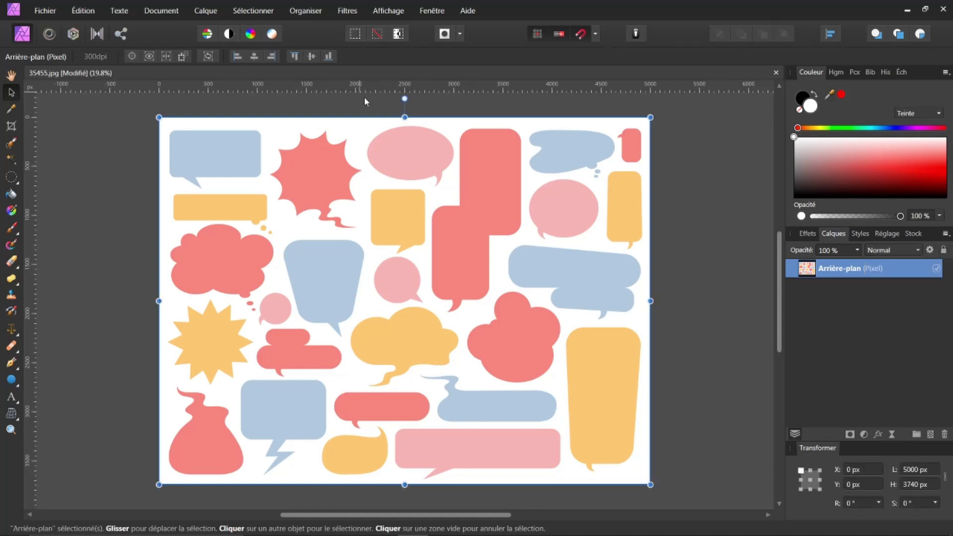
Try rotating the whole Arrière-plan layer about 15.9° clockwise and undo the rotation.
left_click_drag(405, 98, 455, 135)
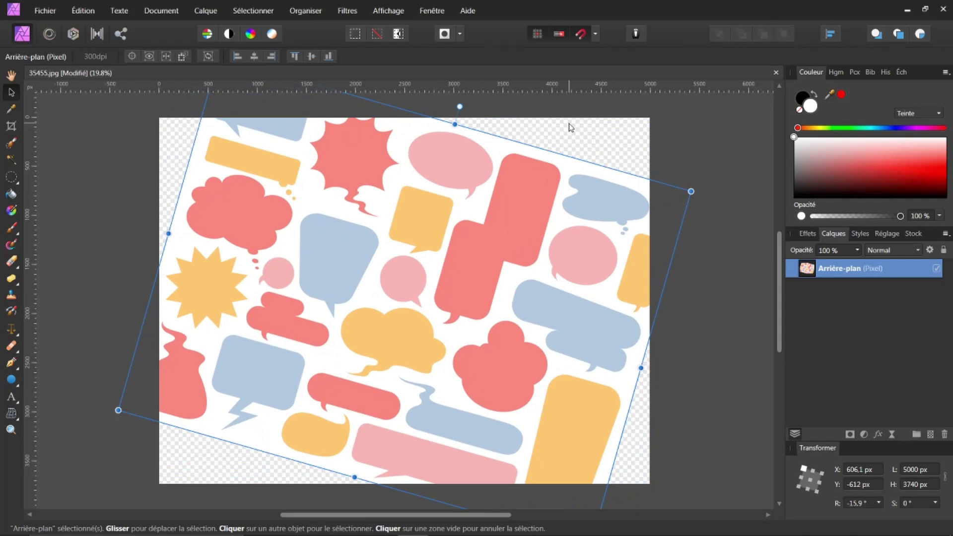
key("ctrl+z")
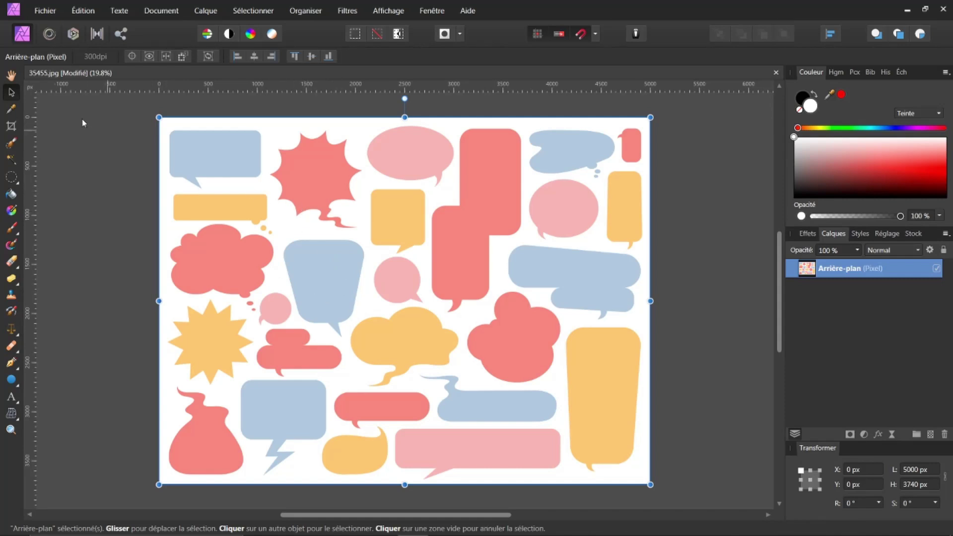
Test the Flood Select tool at several tolerances, set the tolerance to 10 %, and select all blue bubbles, then all red ones, by colour.
left_click(11, 161)
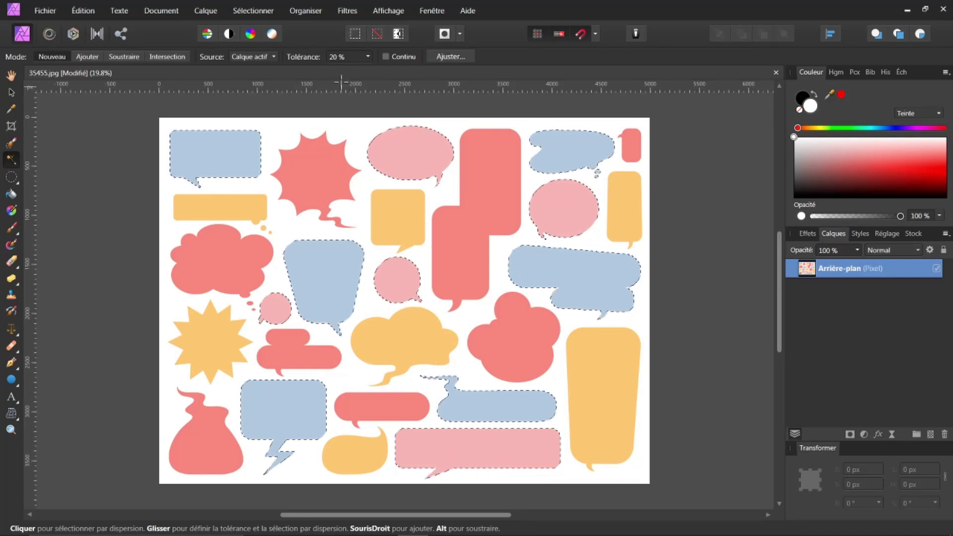
left_click_drag(309, 57, 309, 57)
left_click(285, 173)
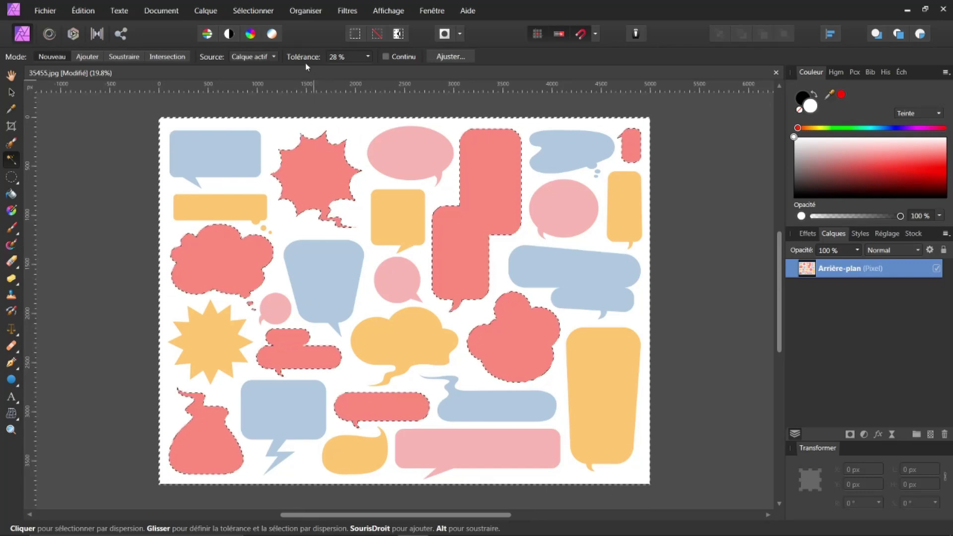
left_click_drag(306, 59, 317, 61)
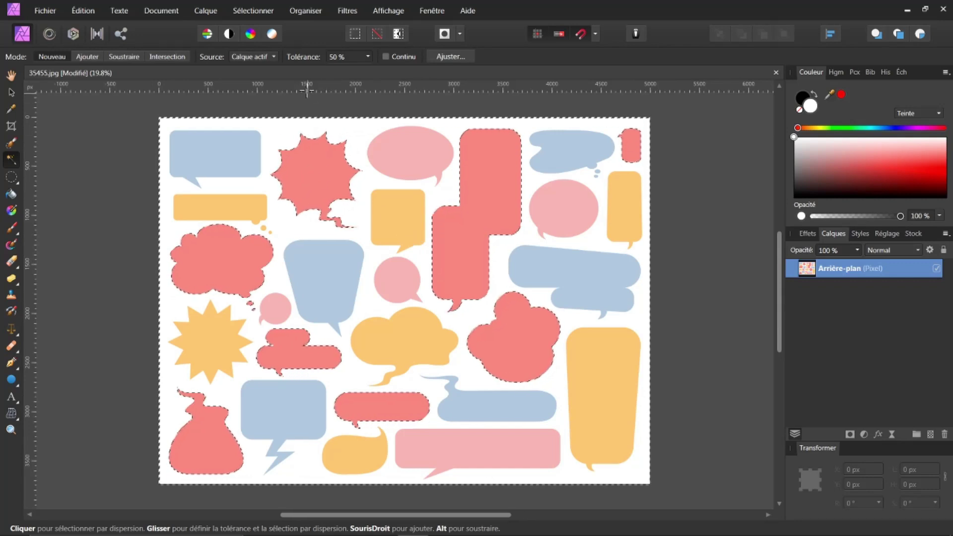
left_click_drag(307, 61, 284, 59)
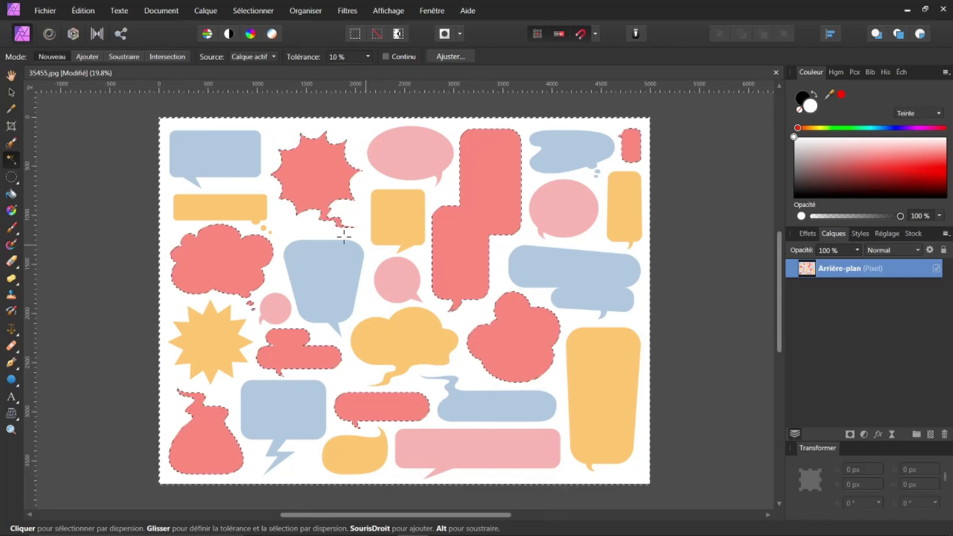
left_click(226, 154)
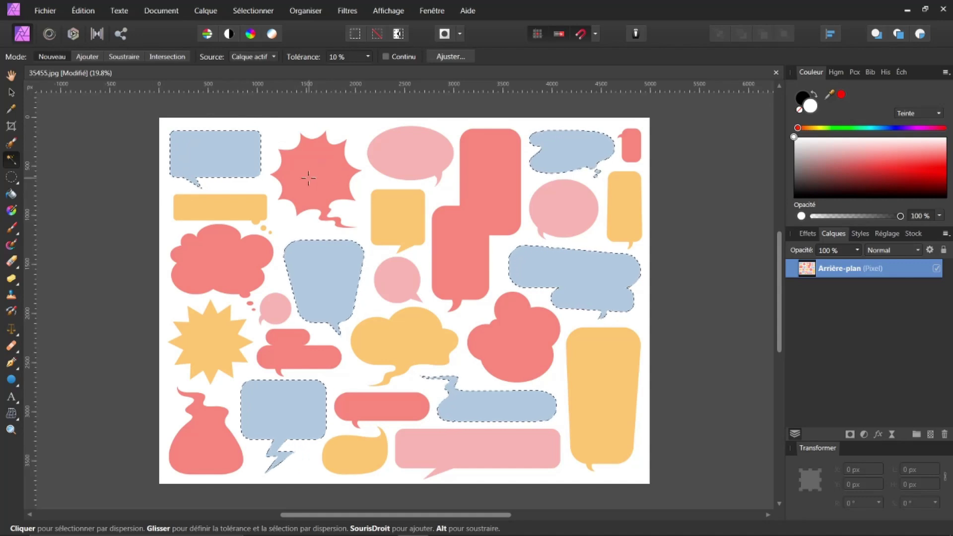
left_click(342, 186)
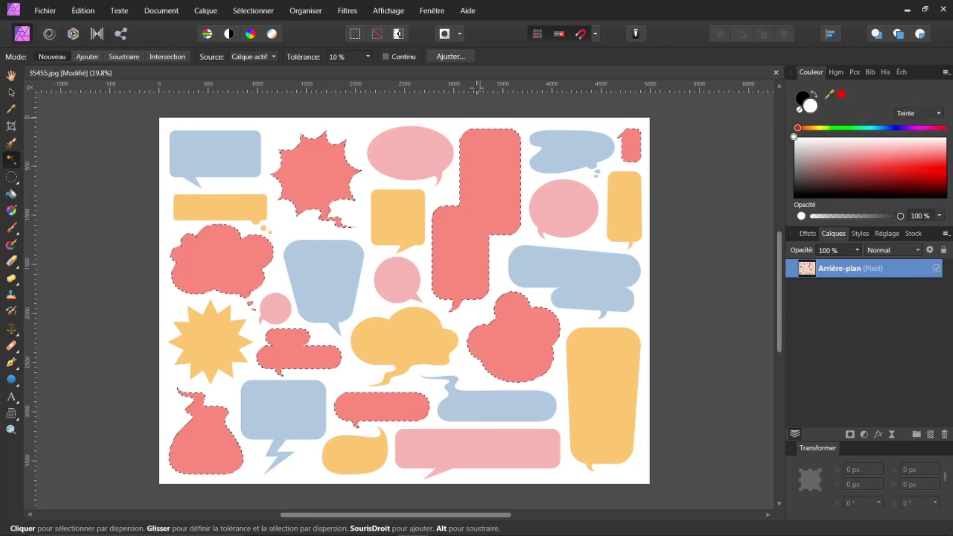
Enable contiguous selection, select only the blue tapered bubble near the image centre and duplicate it onto its own layer.
left_click(385, 56)
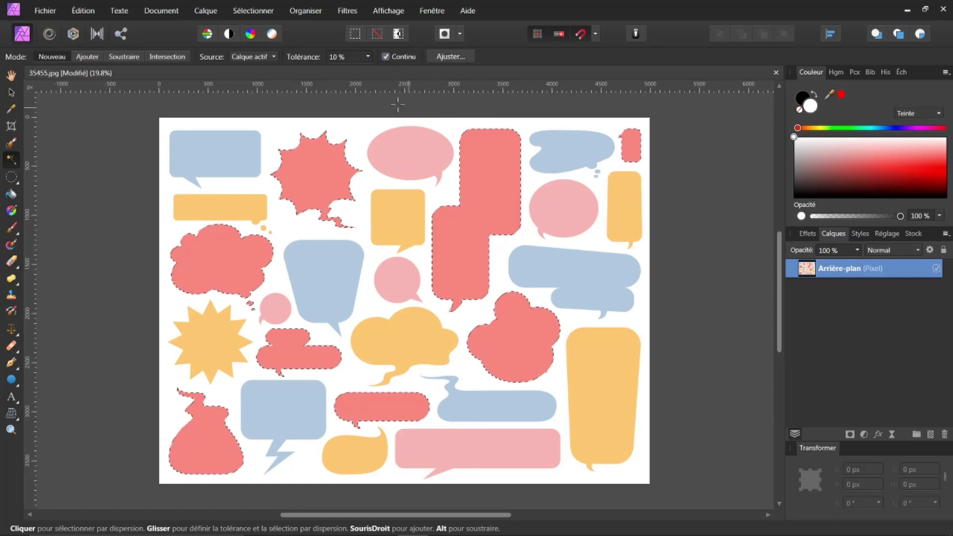
left_click(330, 280)
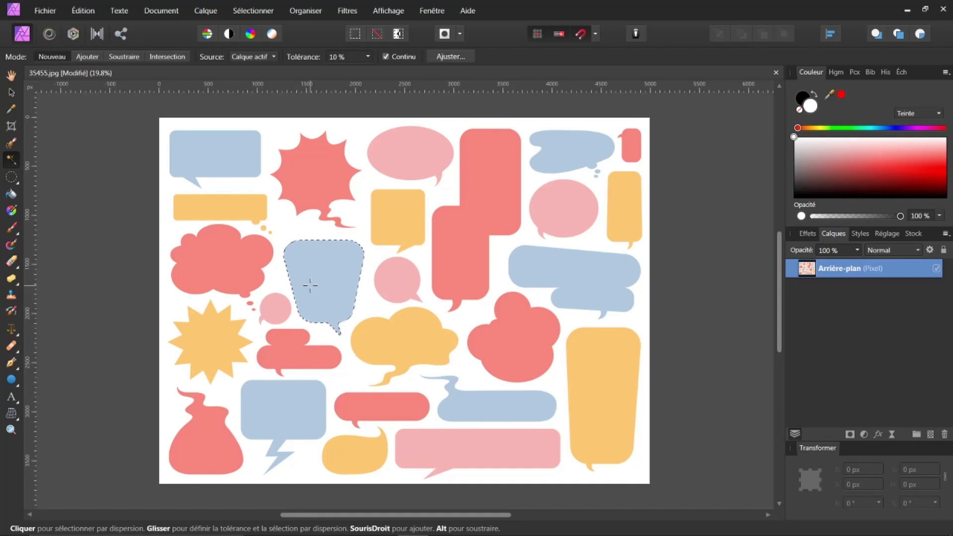
key("ctrl+j")
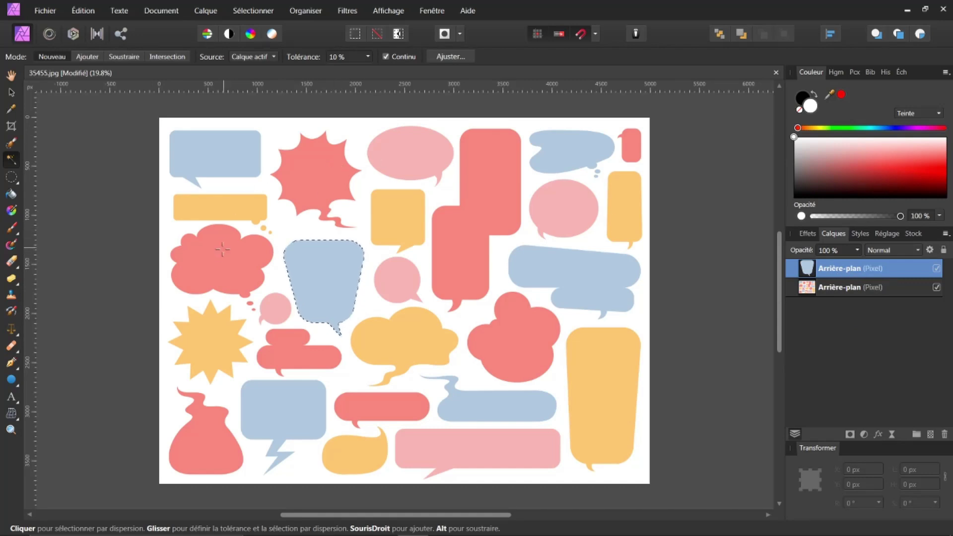
On the original image layer, select the red thought-cloud bubble together with its two small trailing dots and duplicate it onto its own layer.
left_click(376, 245)
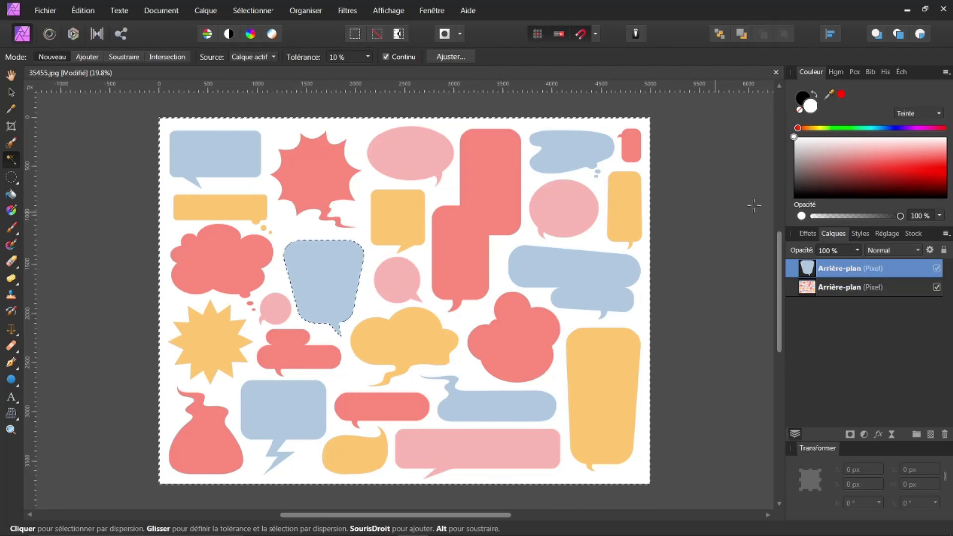
left_click(820, 290)
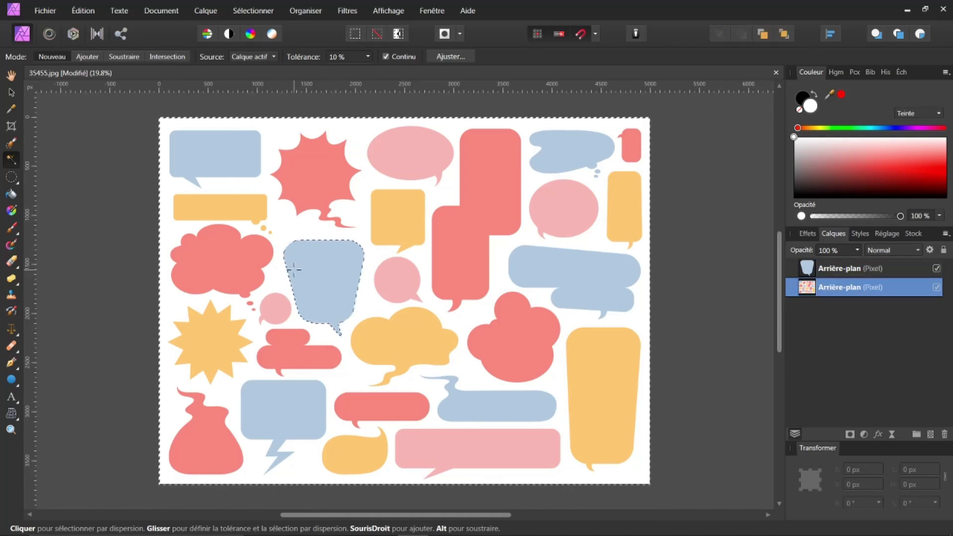
left_click(215, 255)
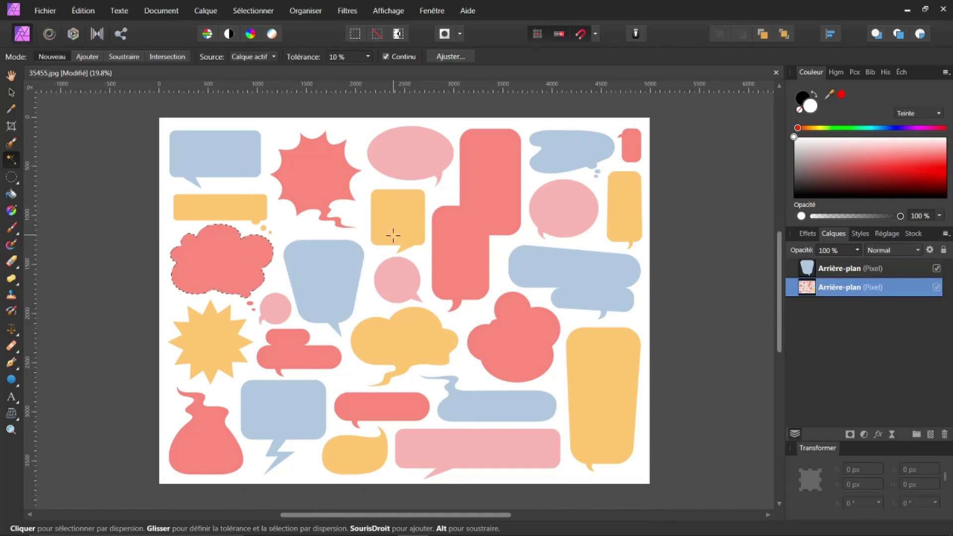
scroll(214, 229, "up", 2)
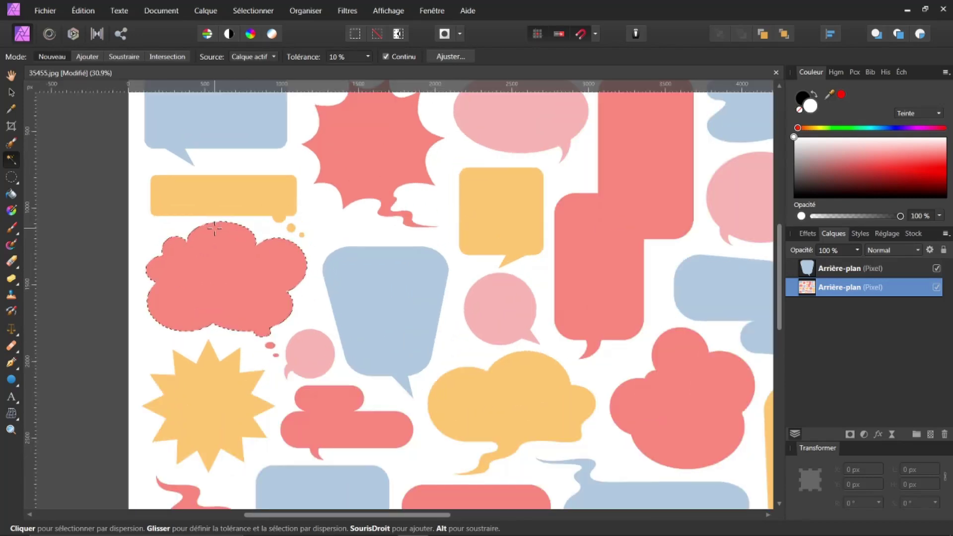
scroll(215, 229, "up", 1)
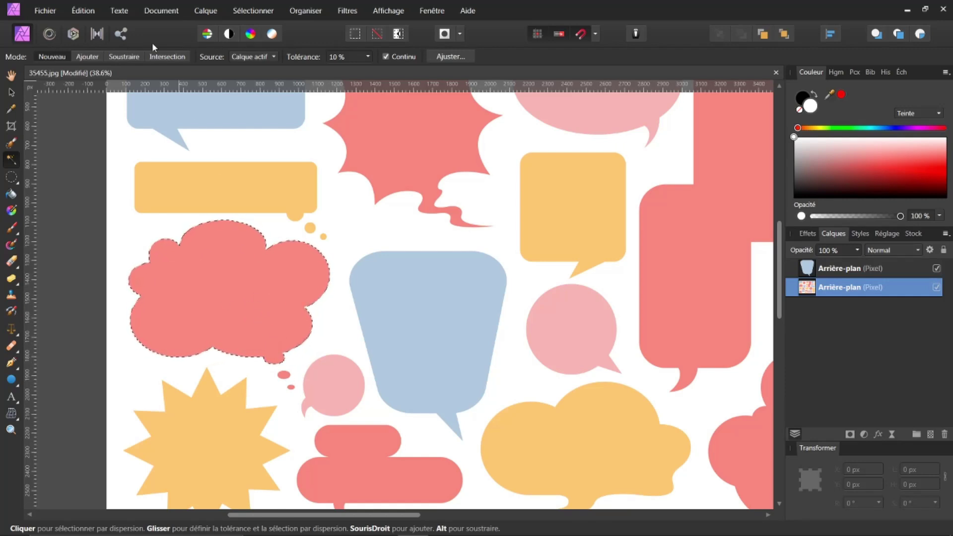
left_click(84, 57)
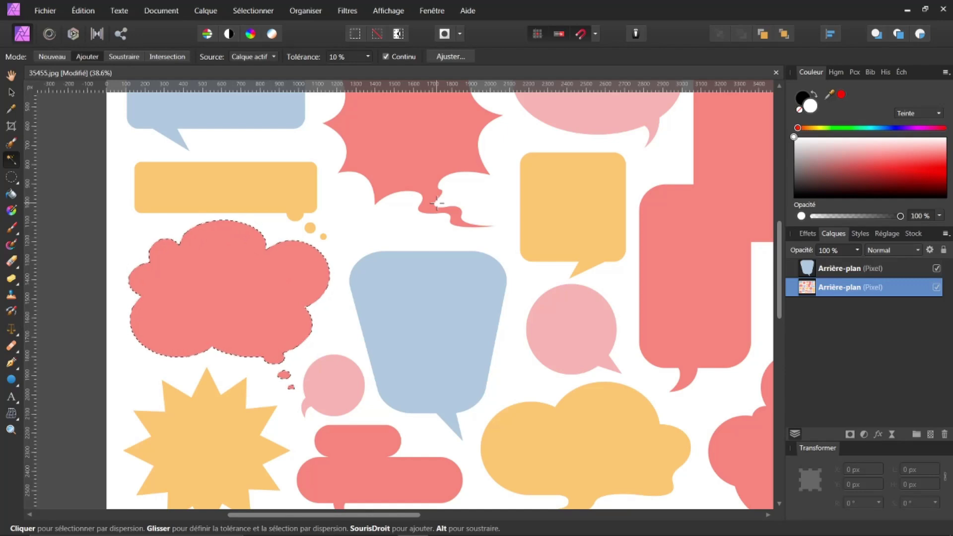
key("ctrl+j")
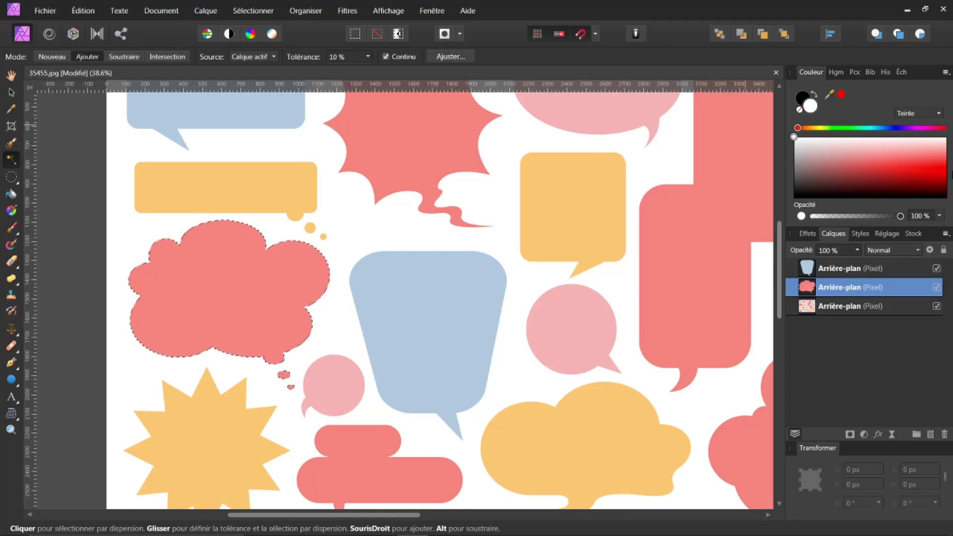
Try to duplicate the yellow cloud bubble from the original image layer in Add mode, and delete the resulting layer.
left_click(828, 307)
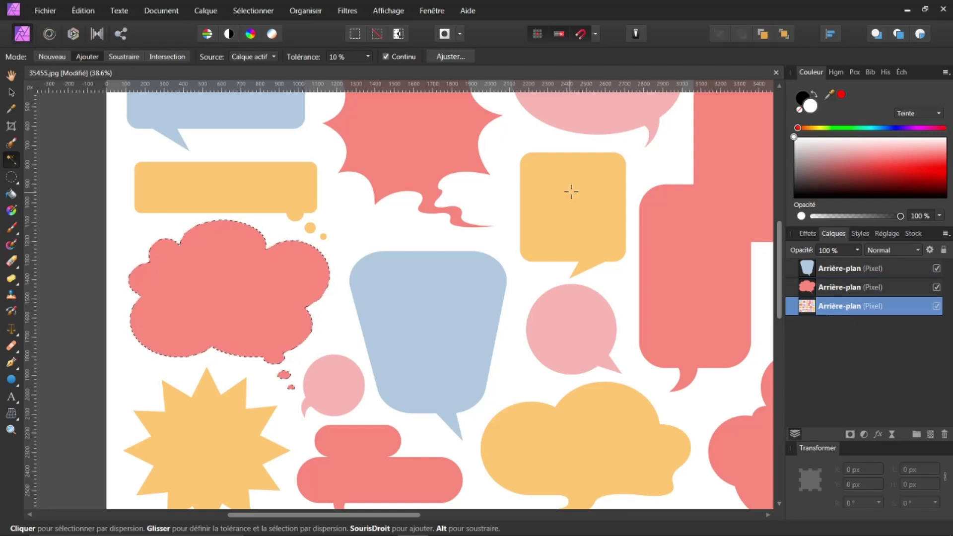
key("ctrl+0")
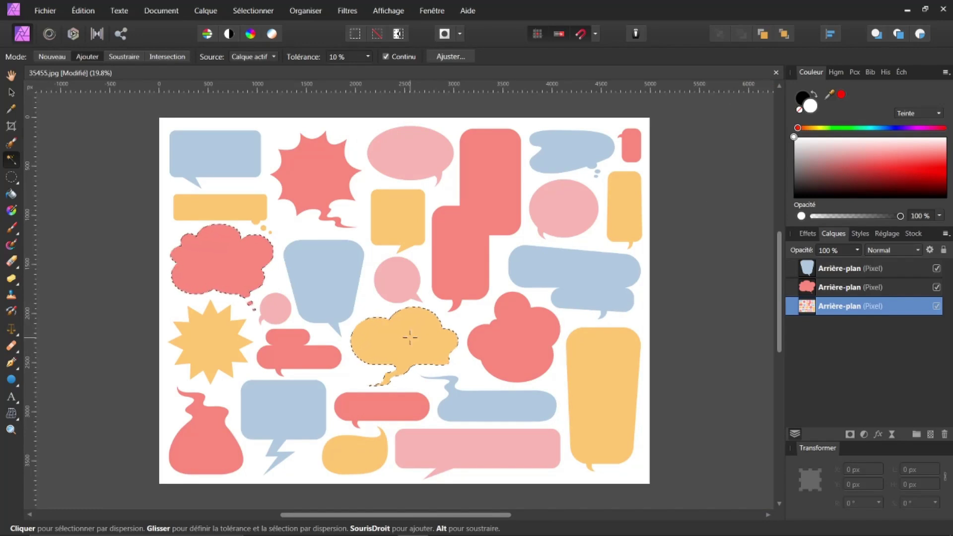
key("ctrl+j")
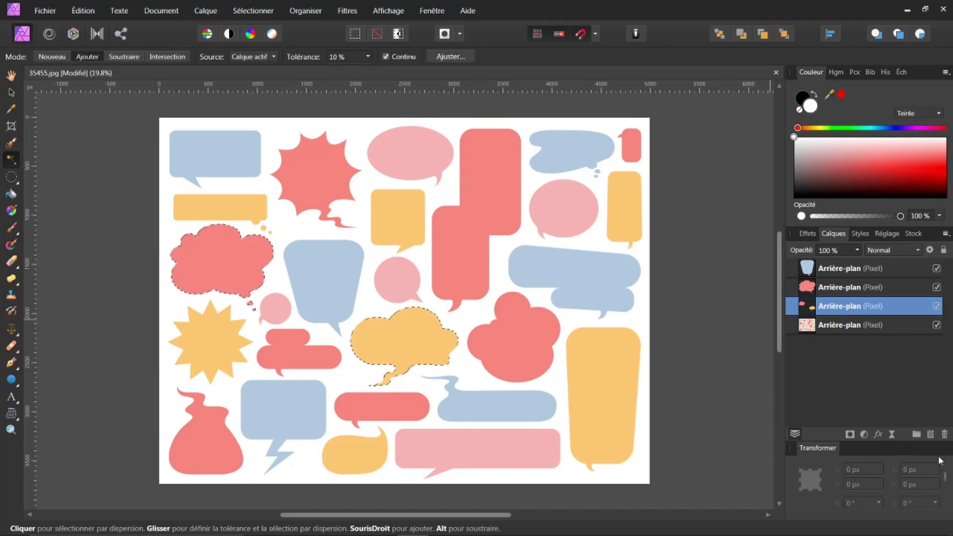
left_click(946, 436)
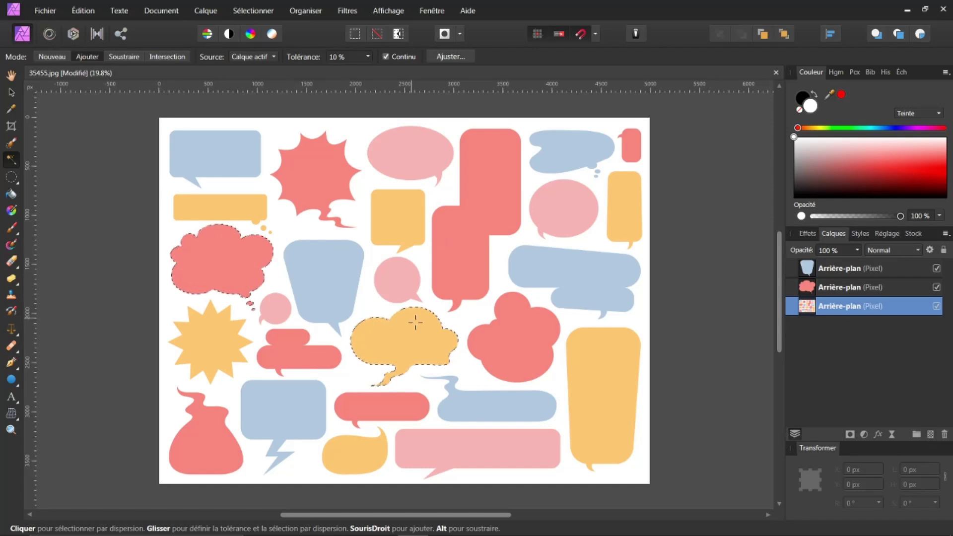
Clear the accumulated selection, select only the yellow cloud bubble in New mode and duplicate it onto its own layer.
left_click(401, 290)
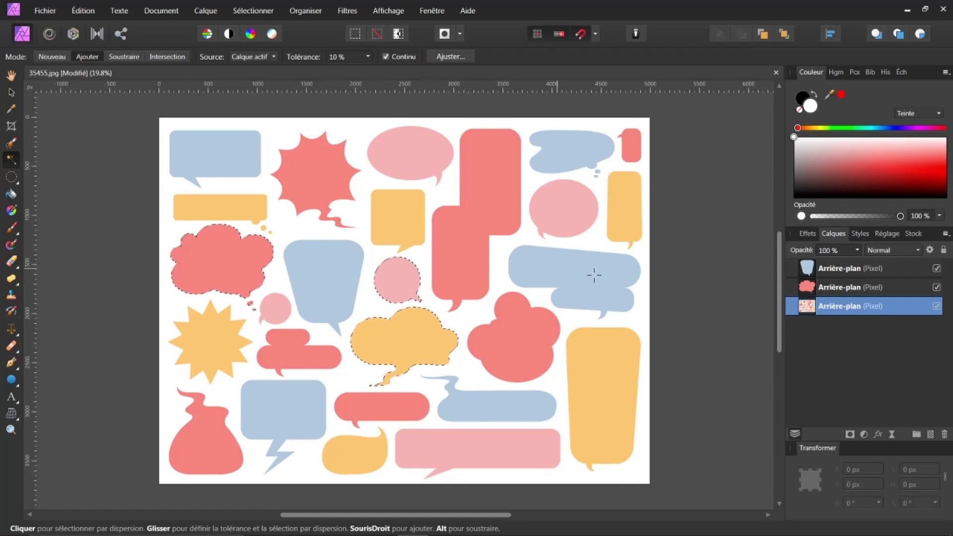
left_click(254, 8)
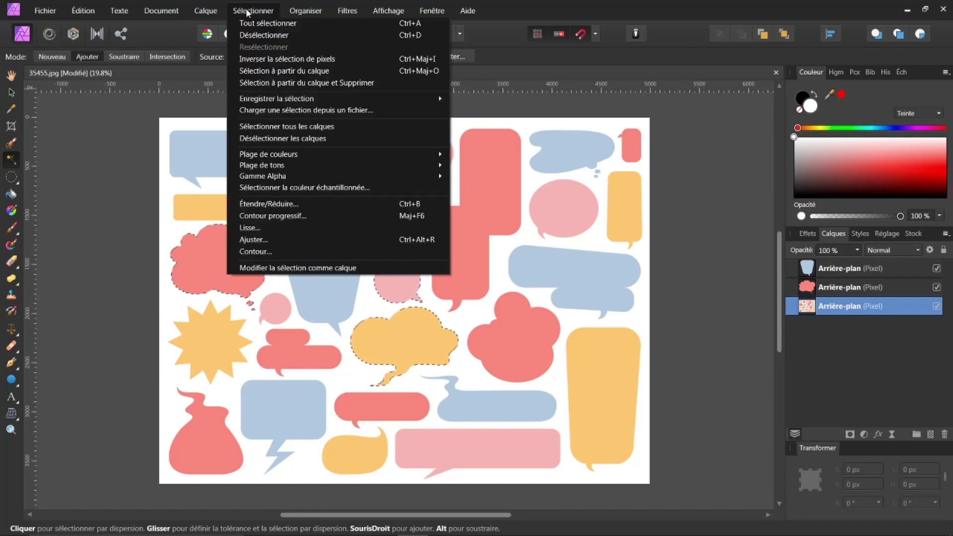
left_click(255, 35)
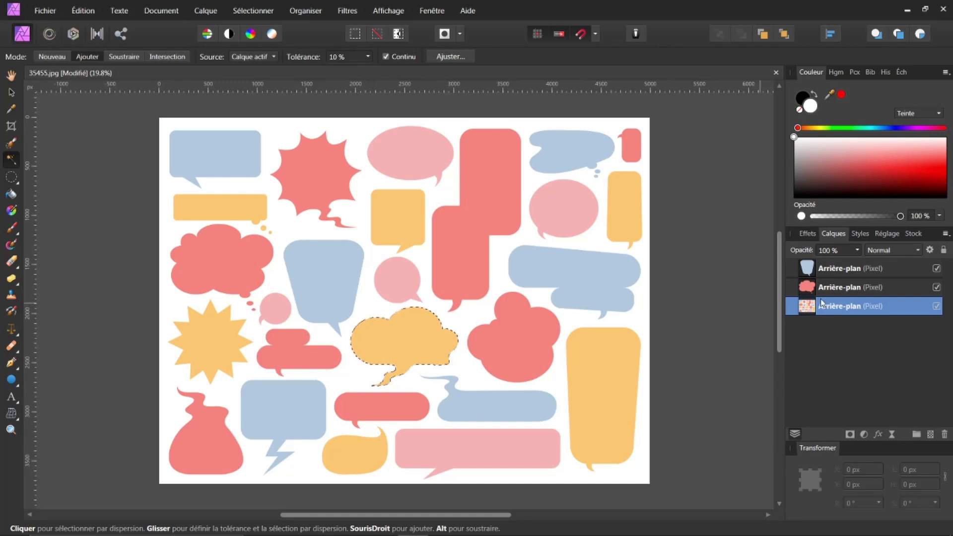
key("ctrl+j")
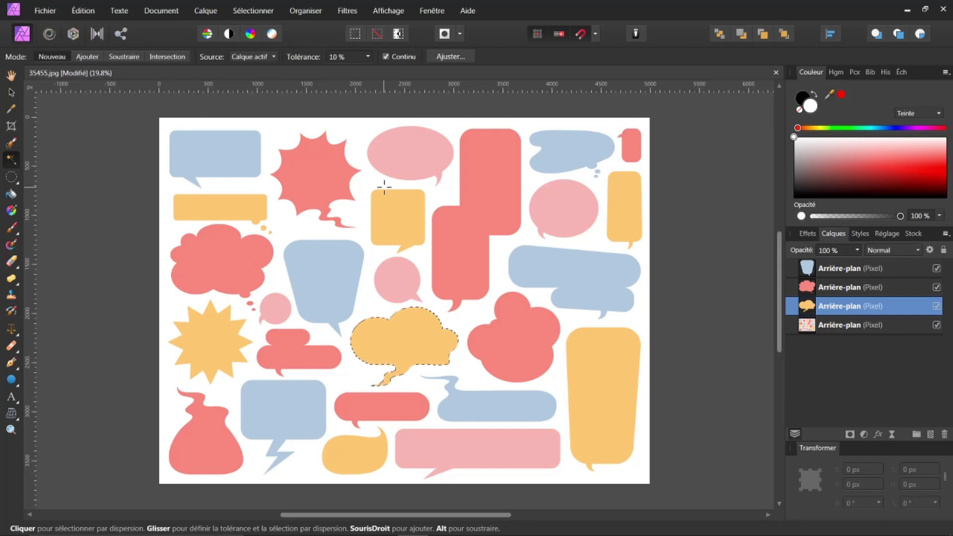
Select the red flask-shaped bubble in the image's lower-left corner on the original layer and duplicate it onto its own layer.
left_click(814, 326)
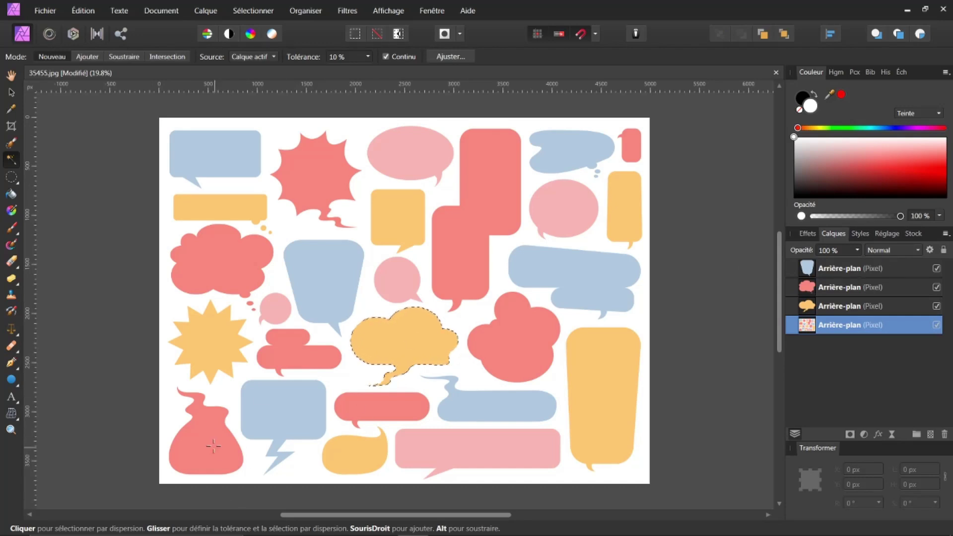
left_click(207, 428)
key("ctrl+j")
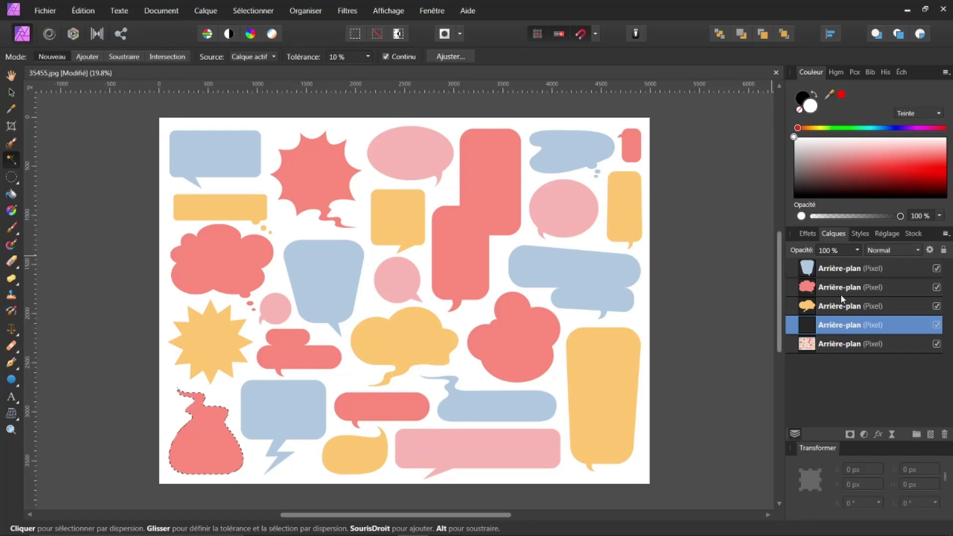
left_click(830, 343)
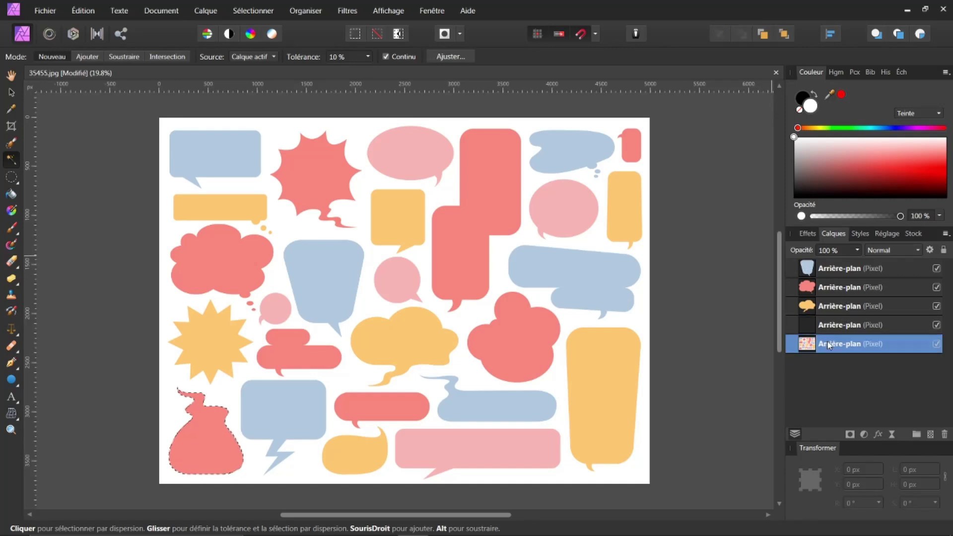
left_click(808, 326)
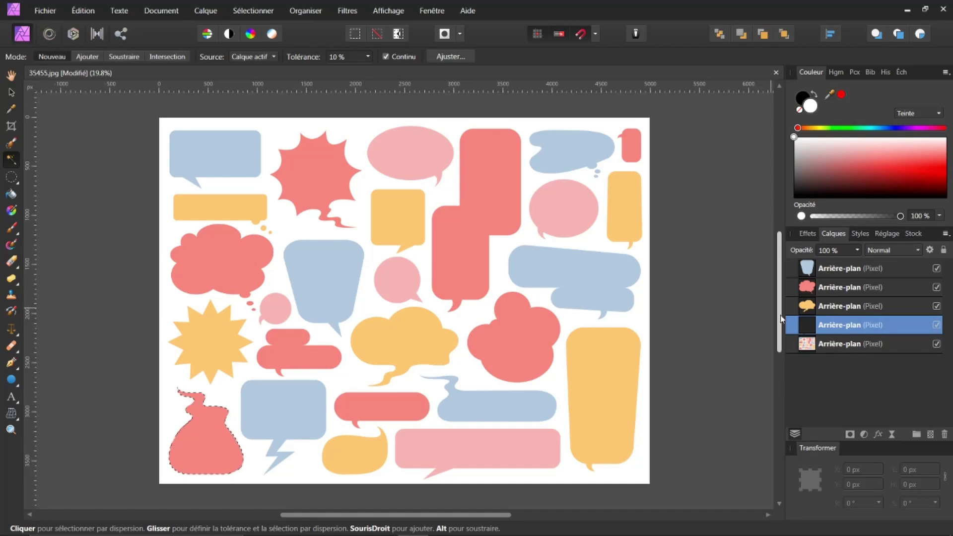
double_click(807, 326)
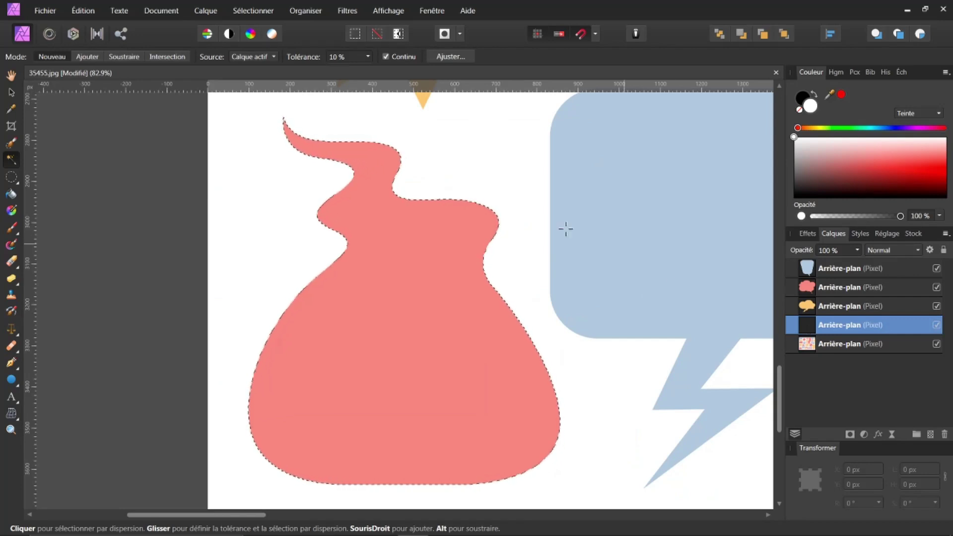
Try moving the duplicated red flask-shaped bubble over the blue bubble beside it and undo the move.
left_click(12, 92)
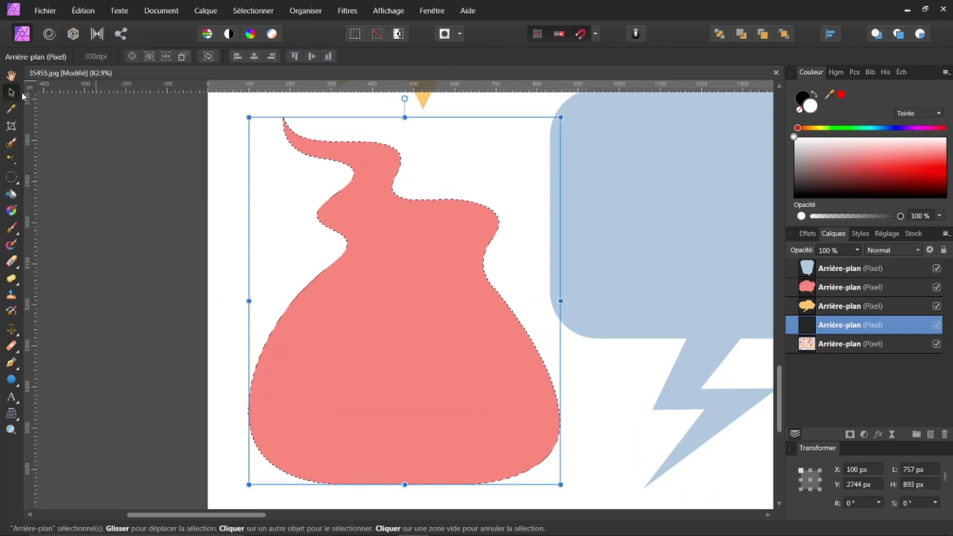
left_click_drag(433, 281, 557, 282)
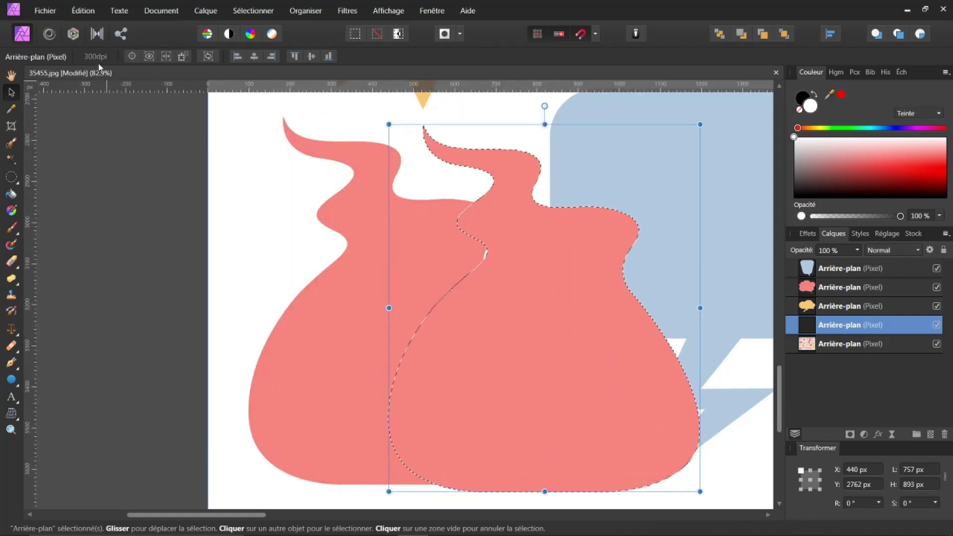
key("ctrl+z")
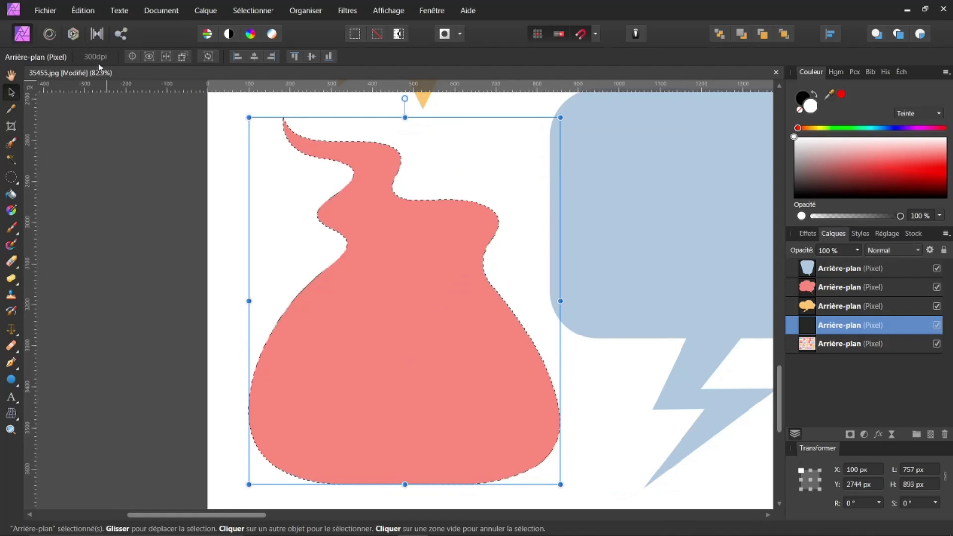
Clear the pixel selection around the red flask-shaped bubble.
key("ctrl+0")
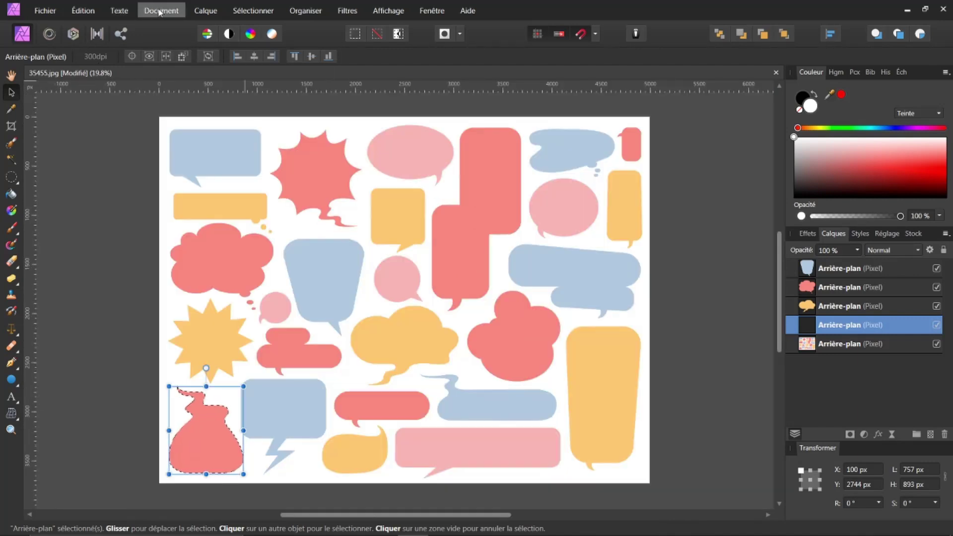
left_click(247, 9)
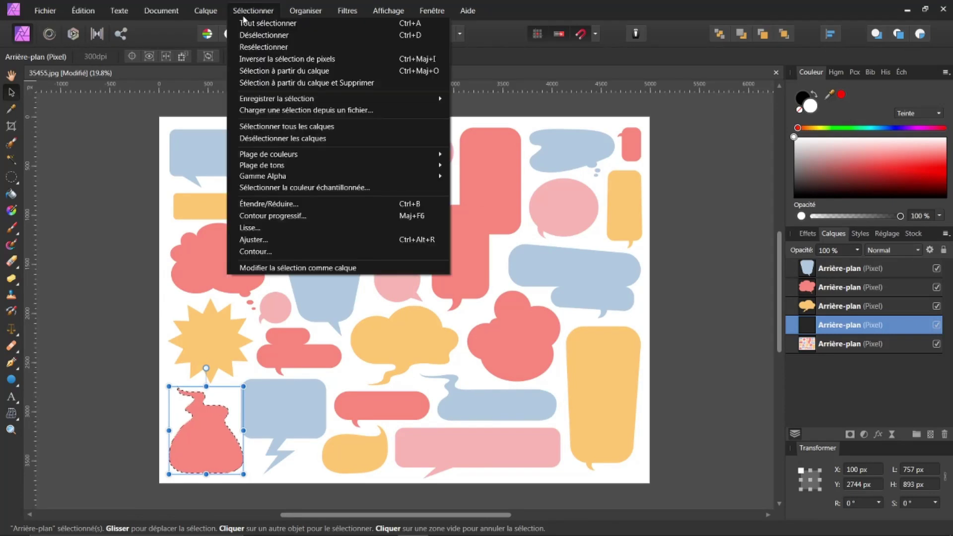
left_click(246, 39)
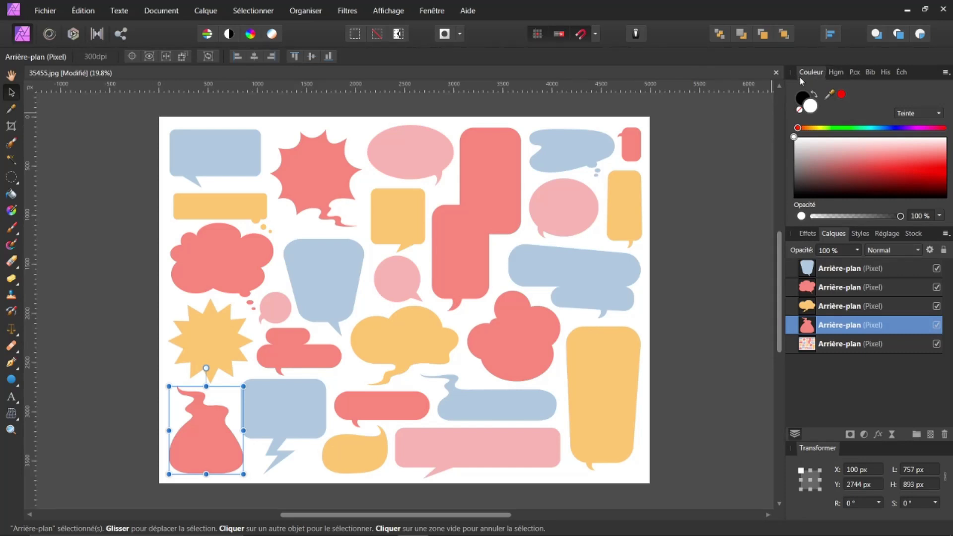
left_click(868, 73)
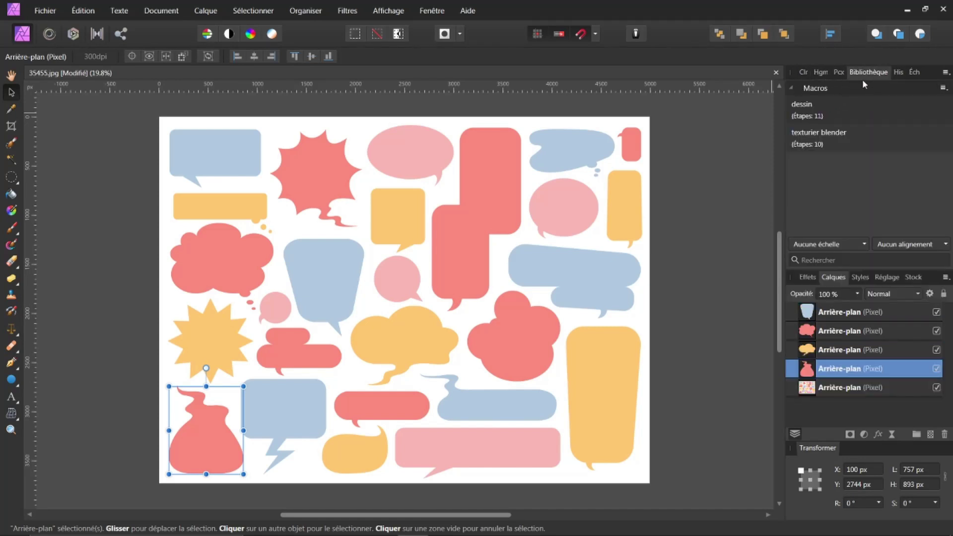
left_click(899, 73)
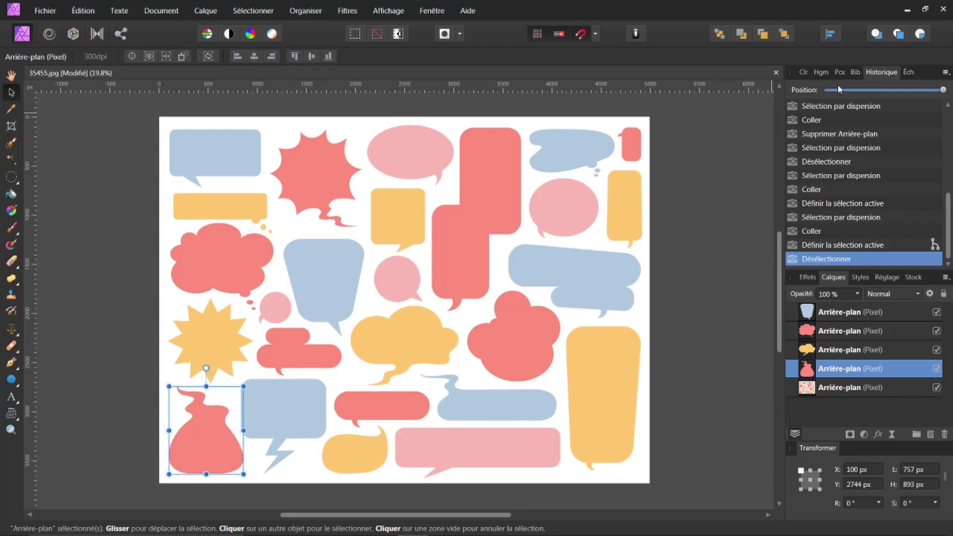
left_click(808, 72)
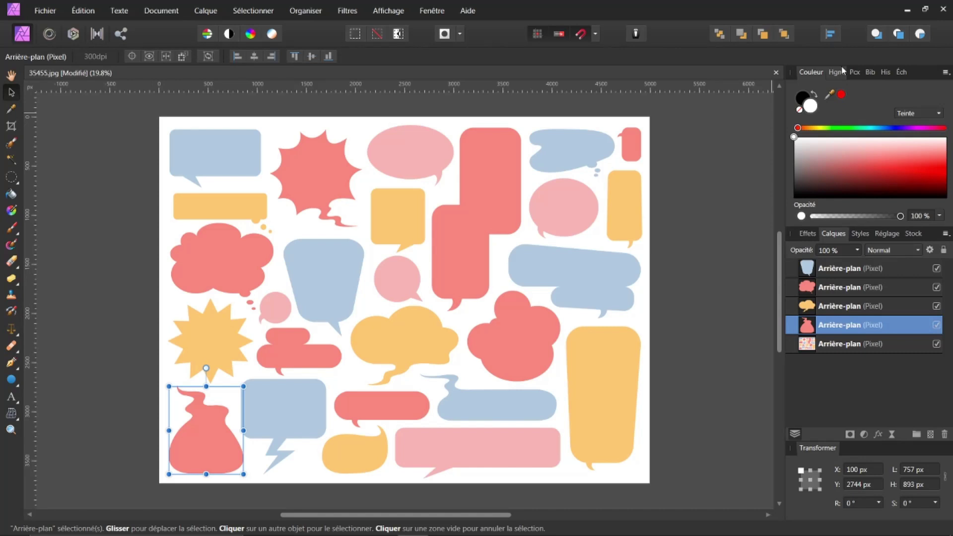
Display the Contenus asset panel and create a new category with a Contenus subcategory in it.
left_click(391, 10)
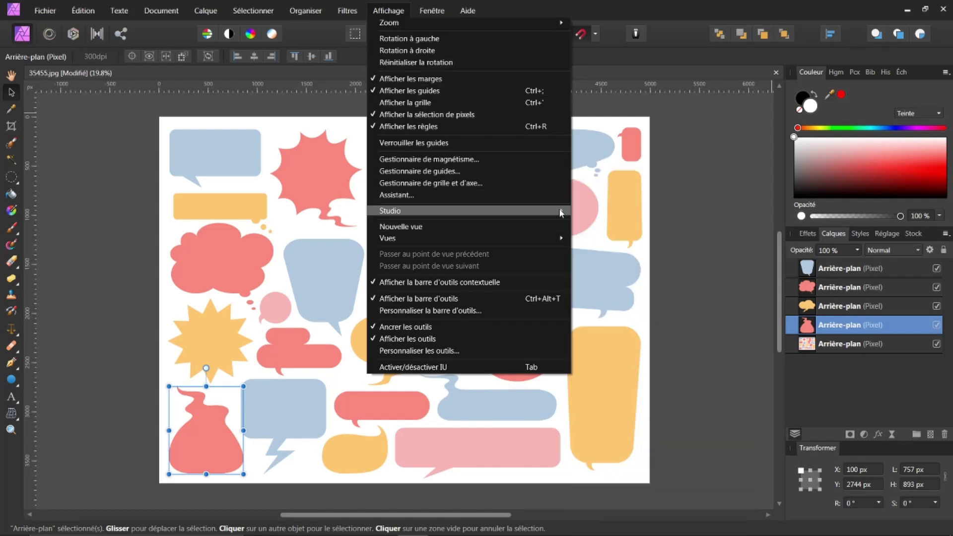
mouse_move(559, 211)
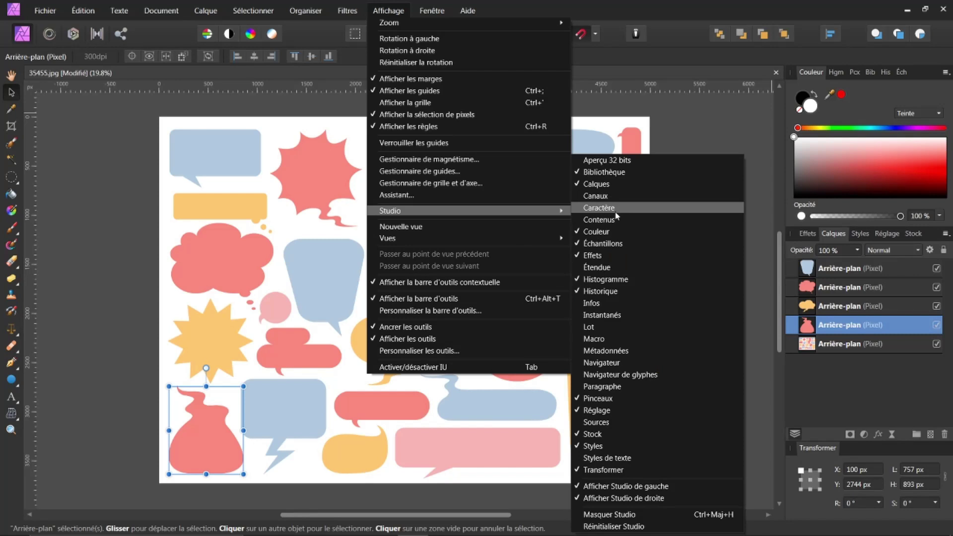
left_click(601, 221)
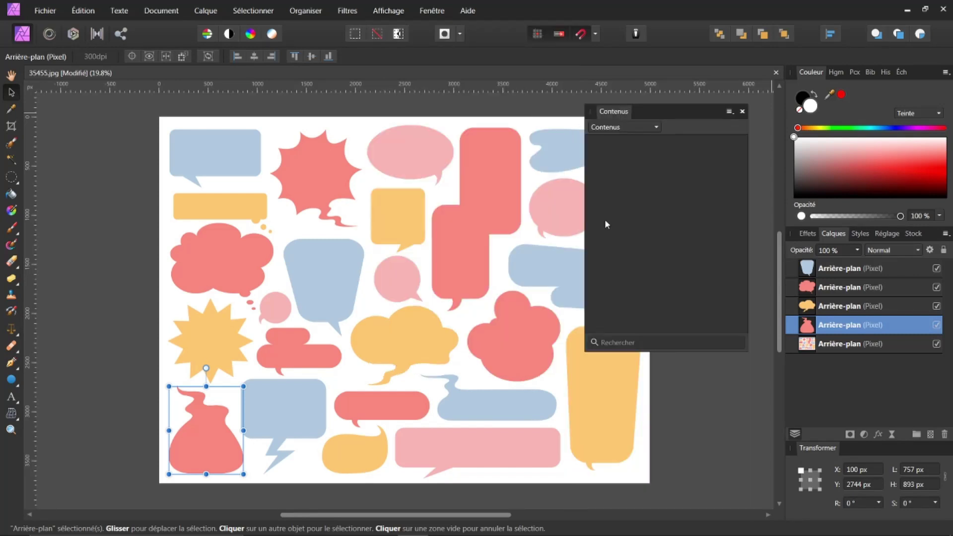
mouse_move(655, 111)
left_mouse_down()
mouse_move(642, 165)
mouse_move(659, 128)
left_mouse_up()
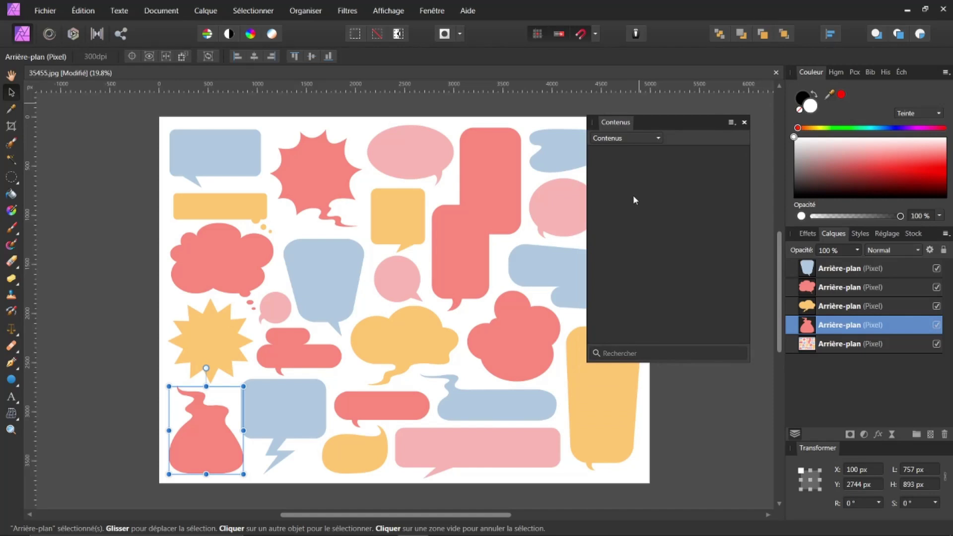
left_click(733, 122)
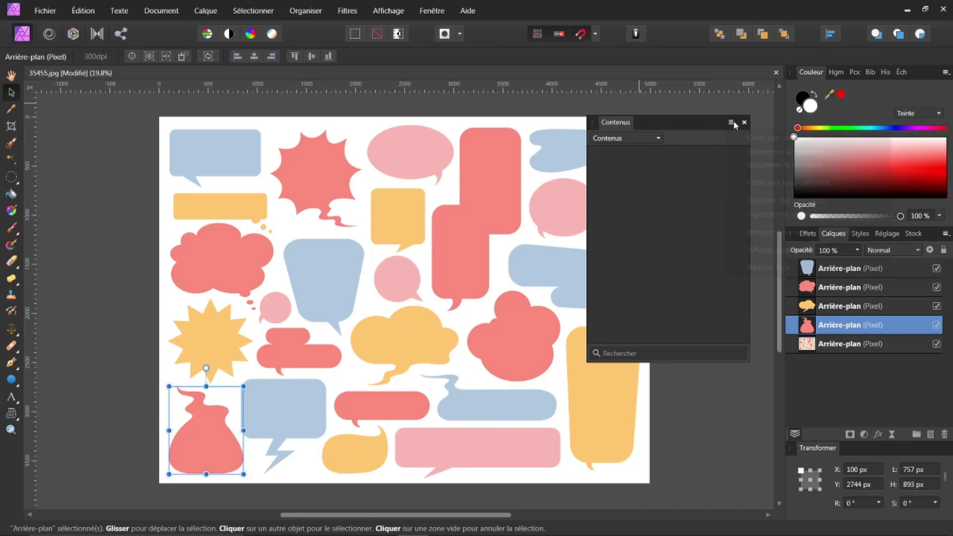
left_click(787, 140)
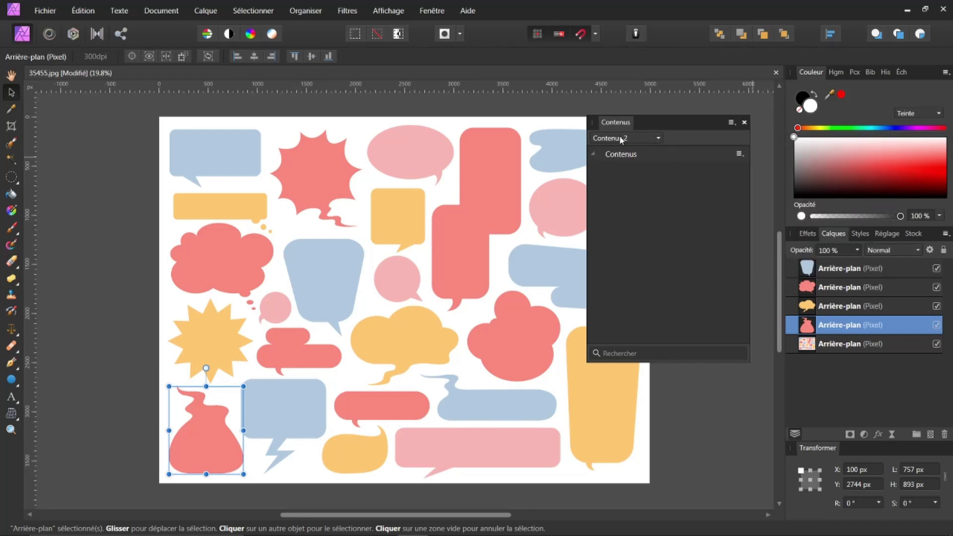
Delete the Contenus 2 asset category and confirm its removal.
left_click(733, 123)
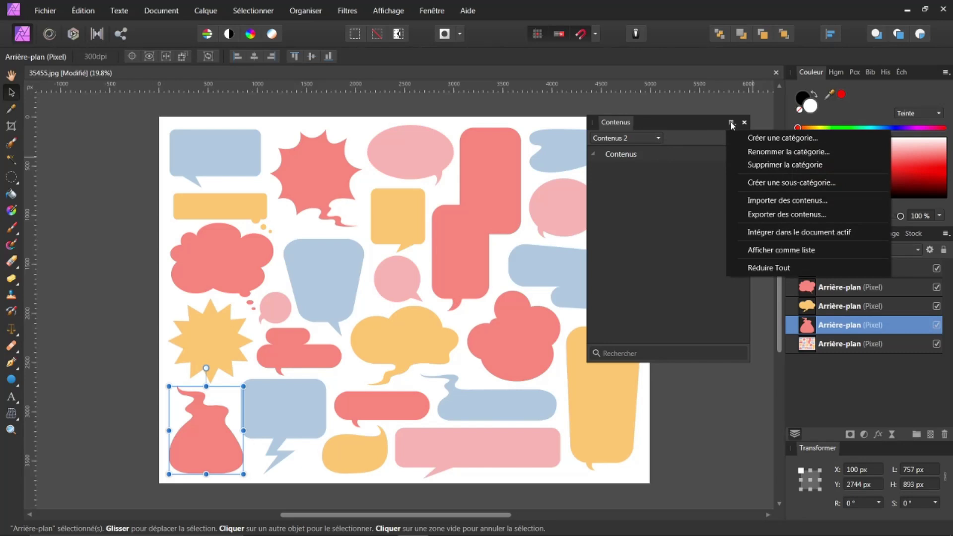
left_click(759, 167)
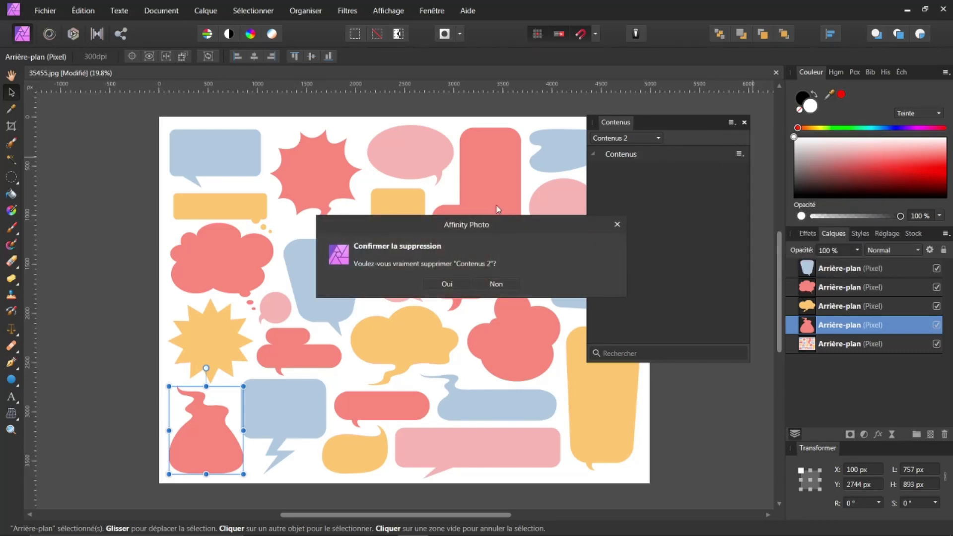
left_click(449, 282)
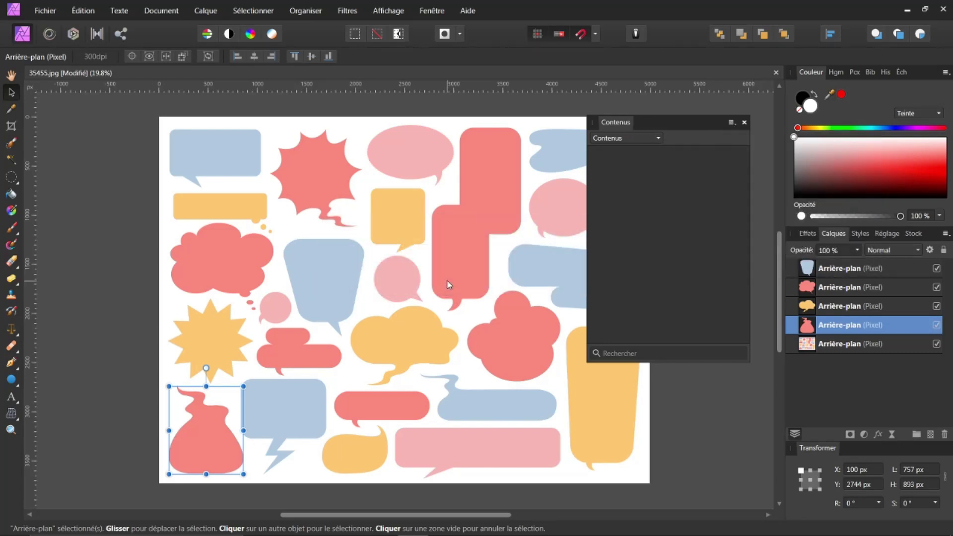
left_click(620, 139)
left_click(623, 141)
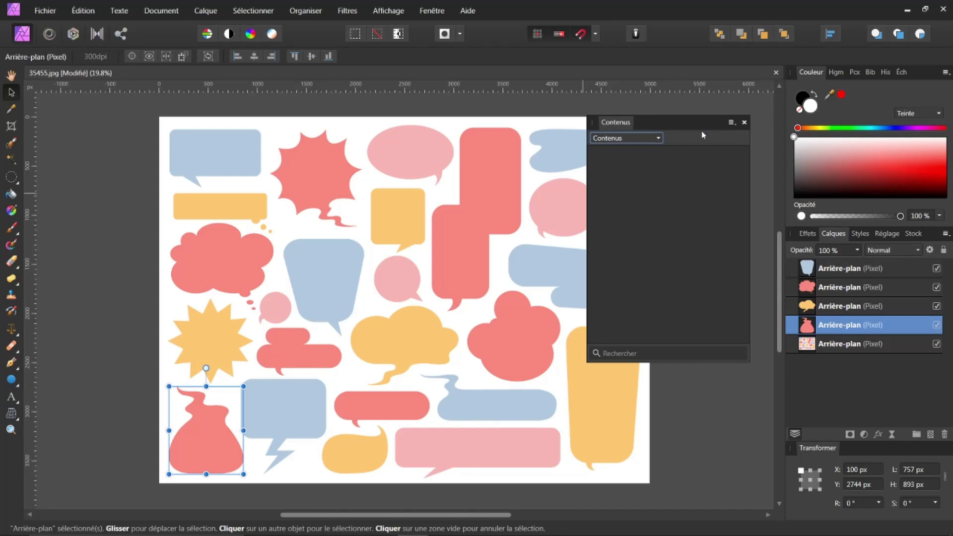
Create a new asset category with one subcategory and rename the subcategory as info bulle.
left_click(732, 122)
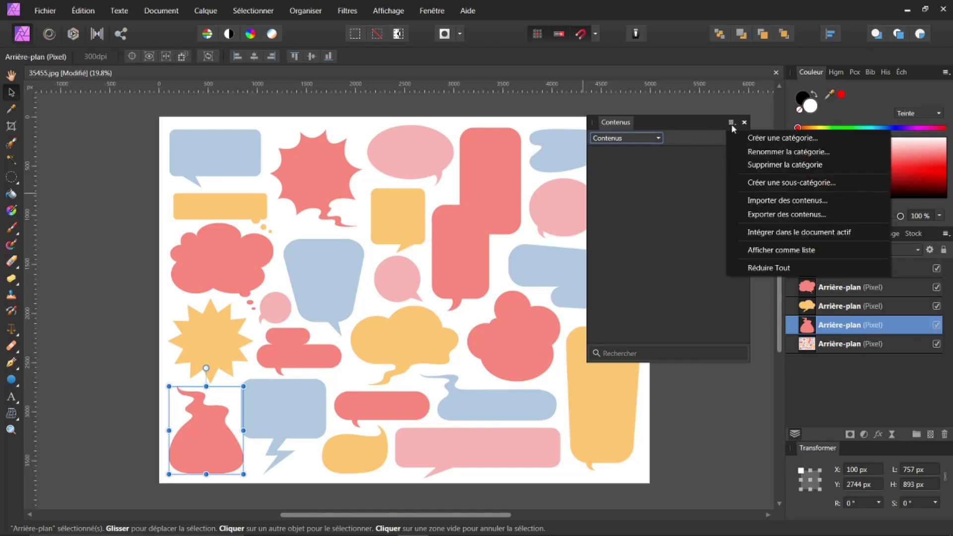
left_click(750, 138)
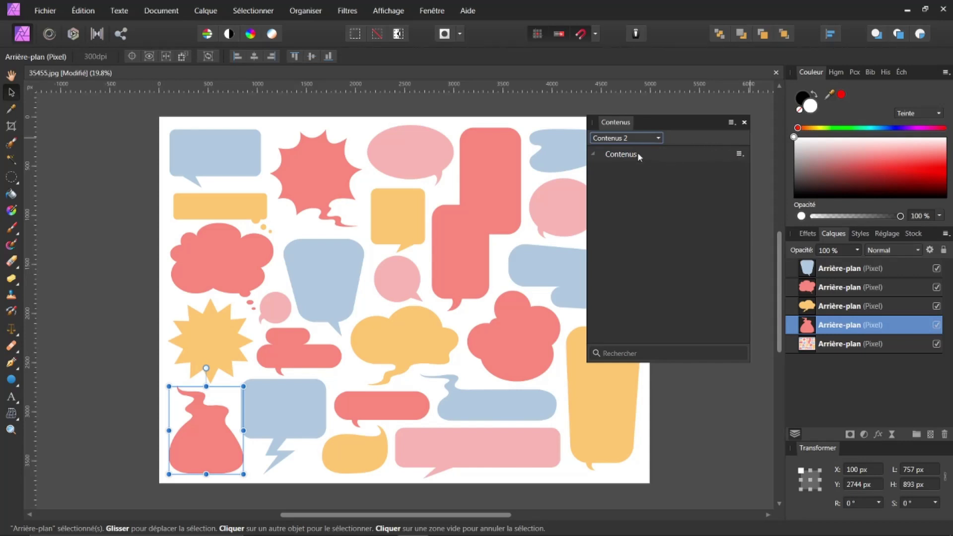
left_click(739, 154)
left_click(756, 167)
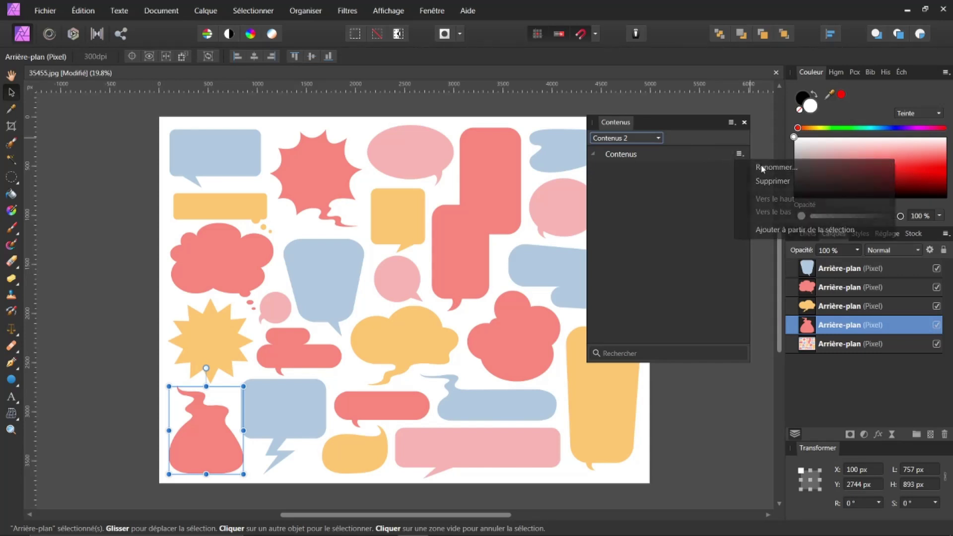
type("info bull")
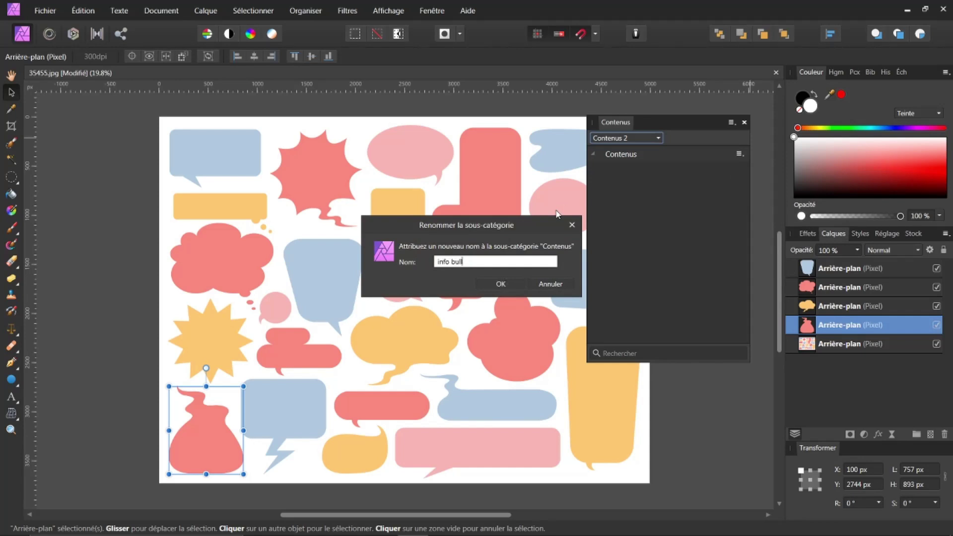
type("e")
left_click(501, 284)
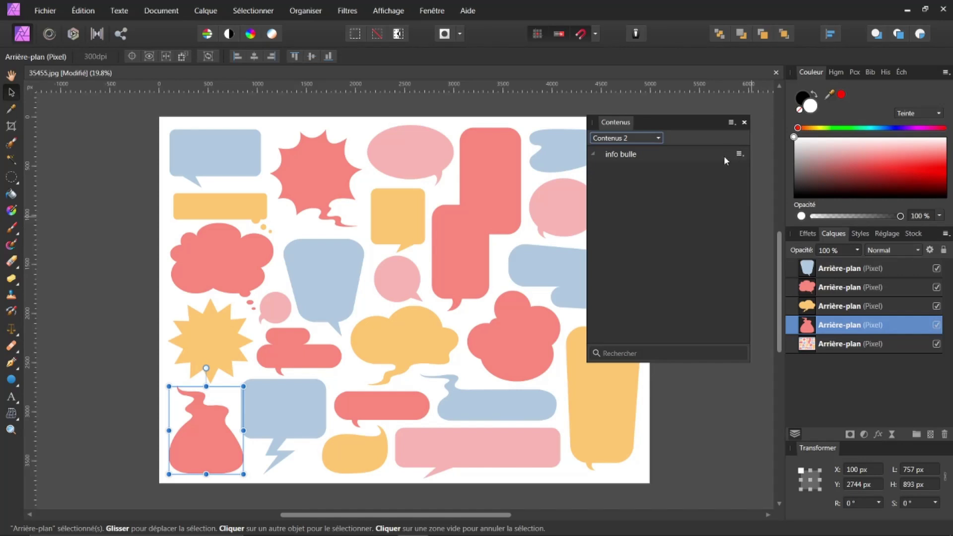
Add the red flask-shaped bubble and the yellow cloud bubble from their layers to the info bulle assets.
left_click(742, 155)
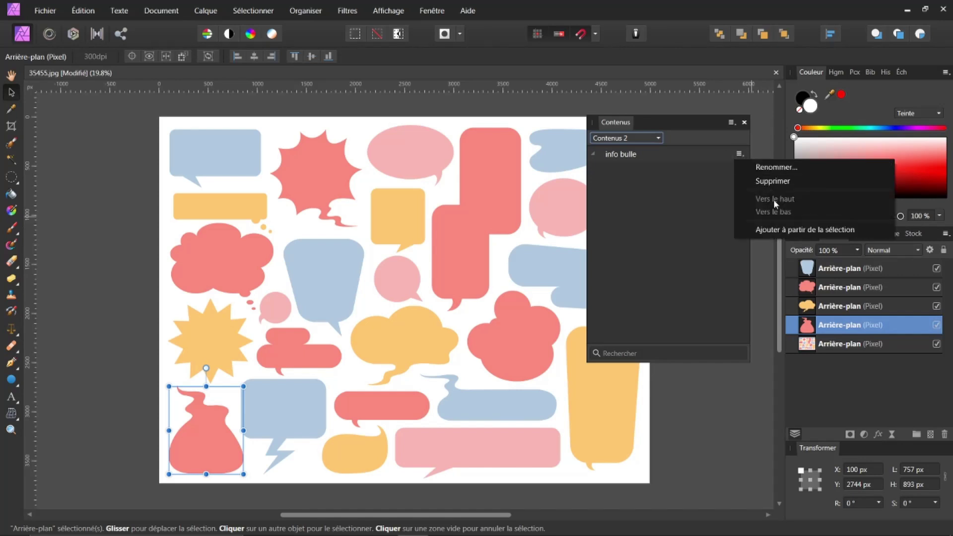
left_click(778, 230)
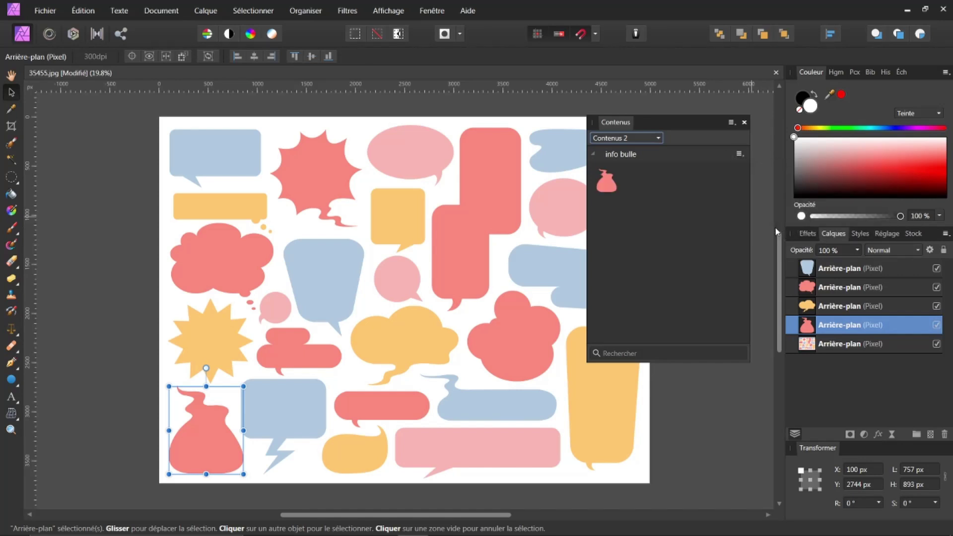
left_click(815, 306)
left_click(739, 154)
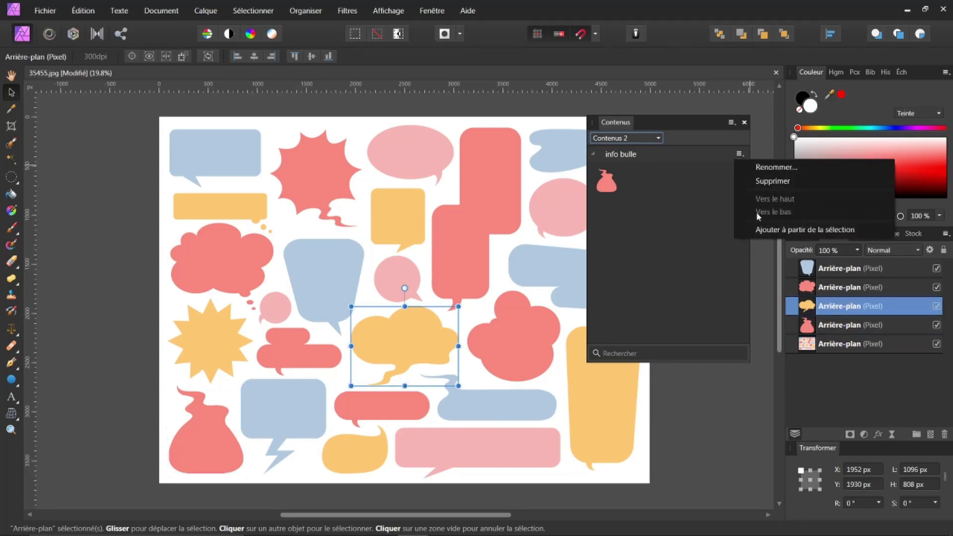
left_click(757, 230)
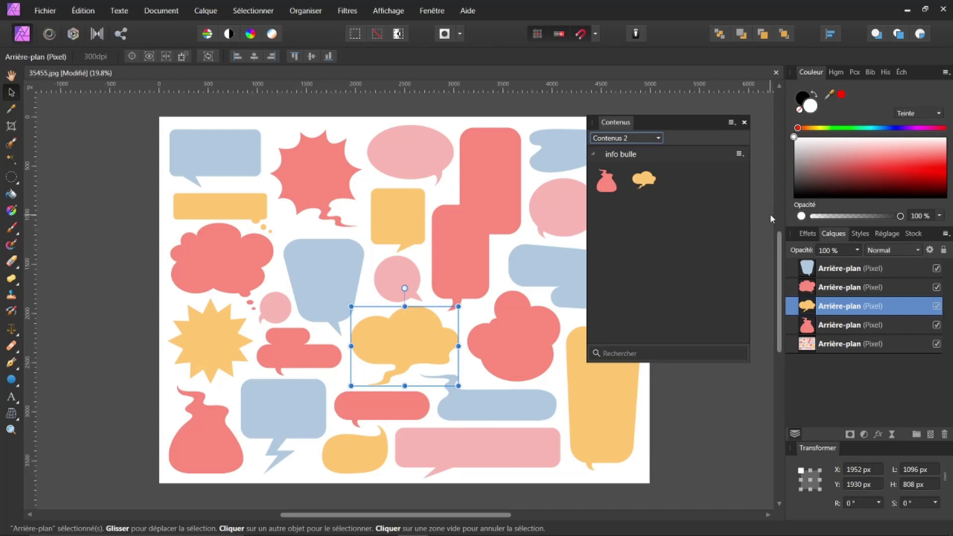
Add the red cloud bubble and the blue trapezoid bubble from their layers to the info bulle assets.
left_click_drag(809, 305, 809, 289)
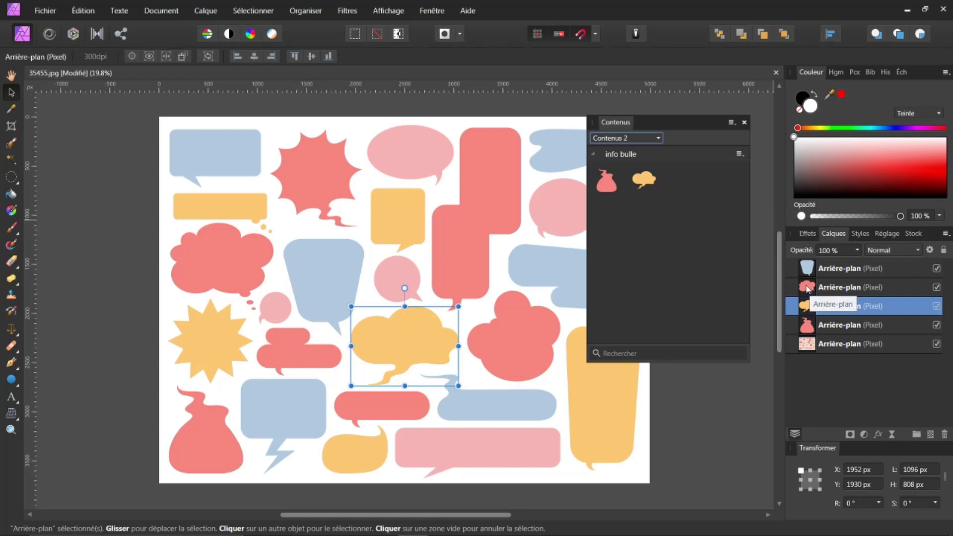
left_click(810, 288)
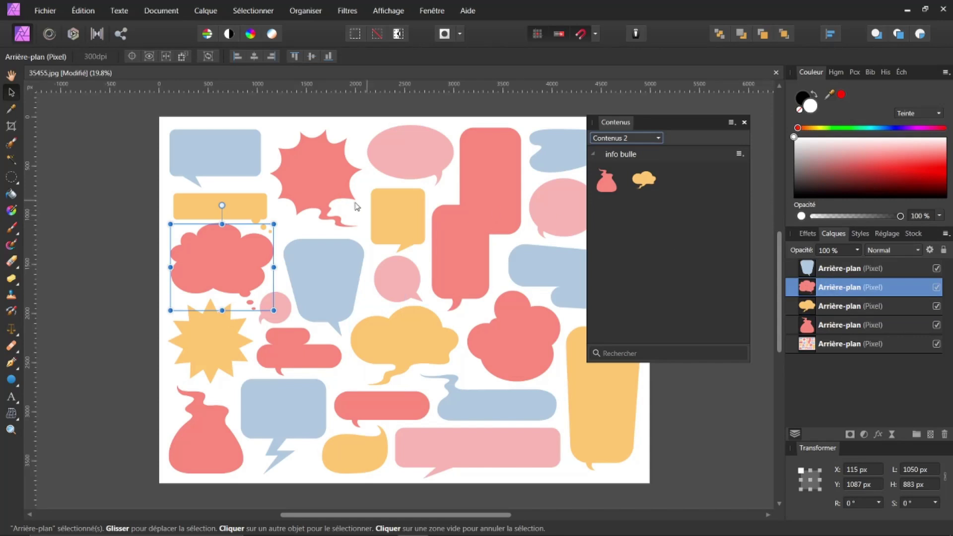
left_click_drag(222, 249, 675, 184)
left_click(820, 268)
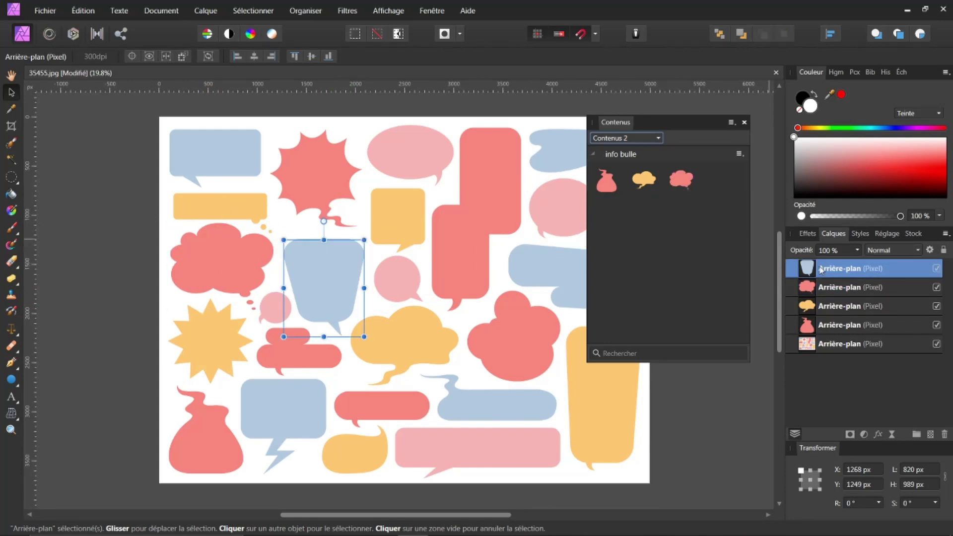
left_click(742, 154)
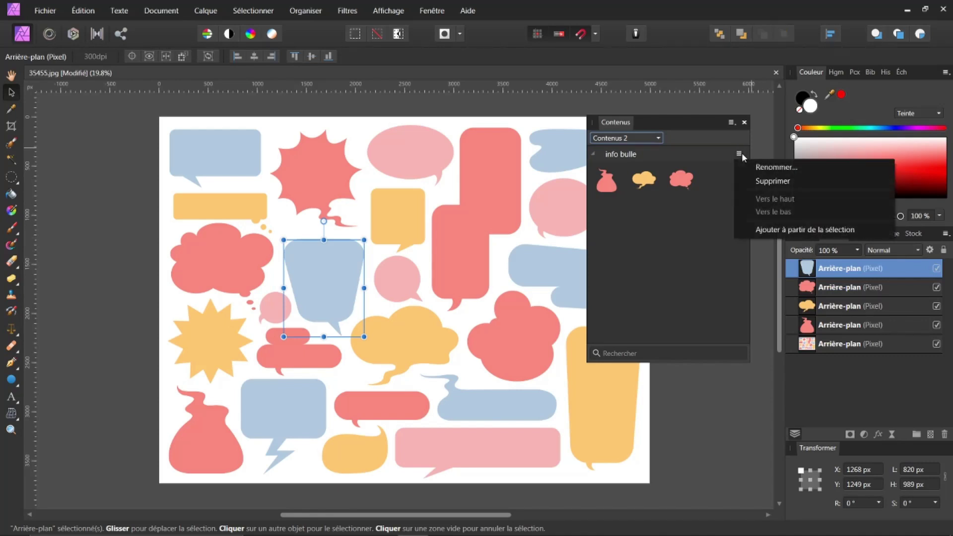
left_click(763, 231)
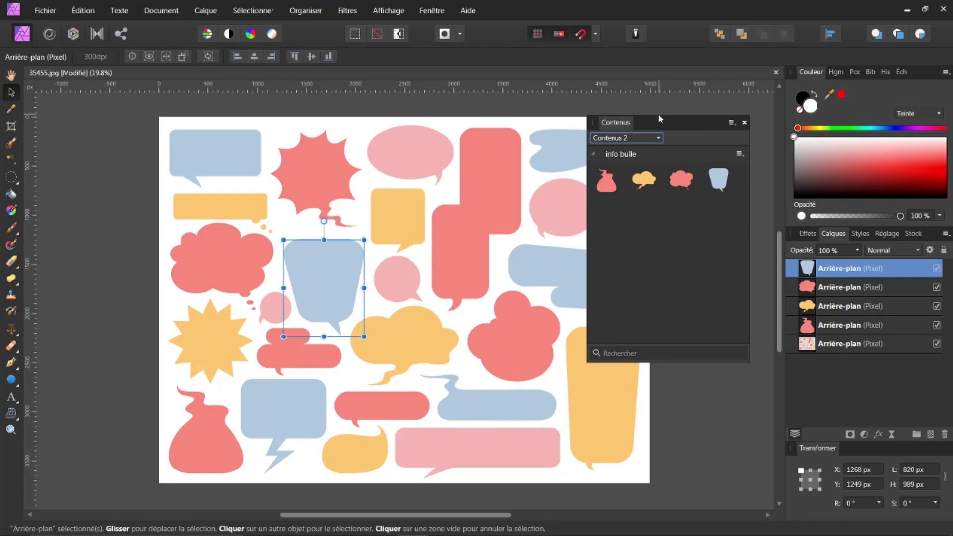
Dock the floating Contenus asset panel with the colour panel group and close 35455.jpg without saving its changes.
left_click_drag(650, 123, 911, 74)
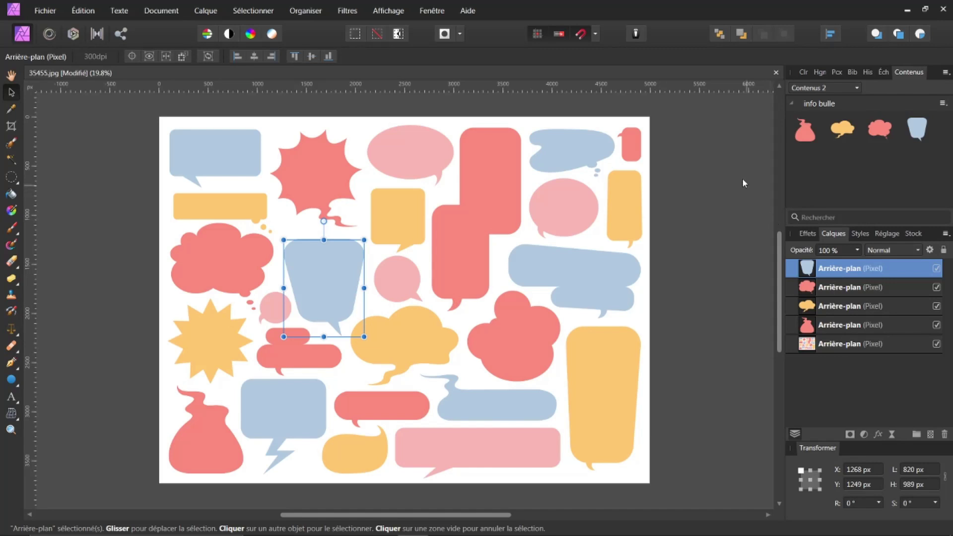
left_click(777, 72)
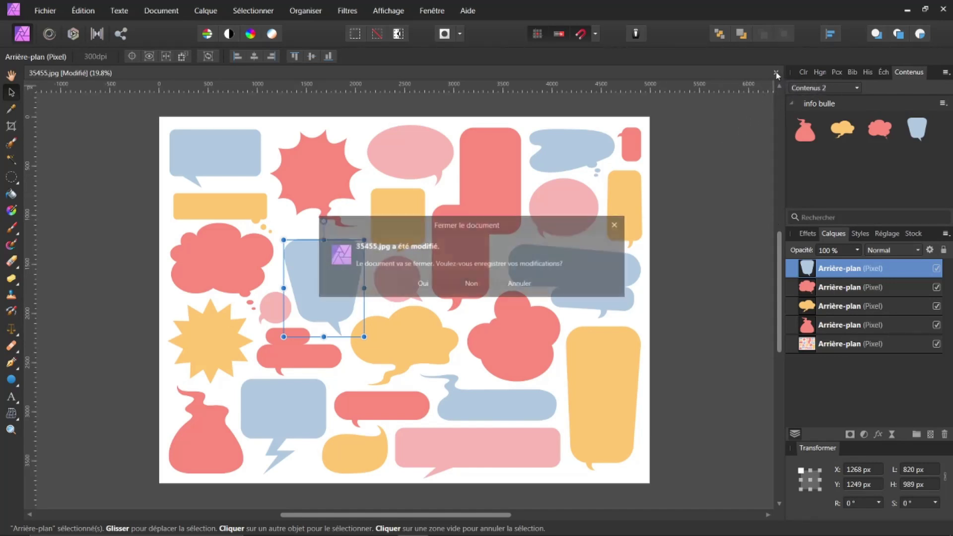
left_click(470, 285)
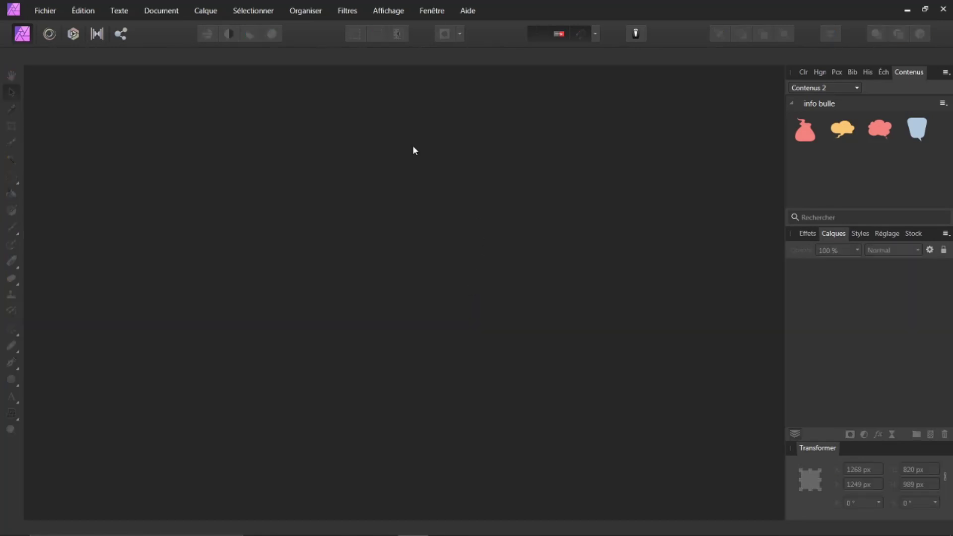
Open the recent file 42894.jpg.
left_click(40, 11)
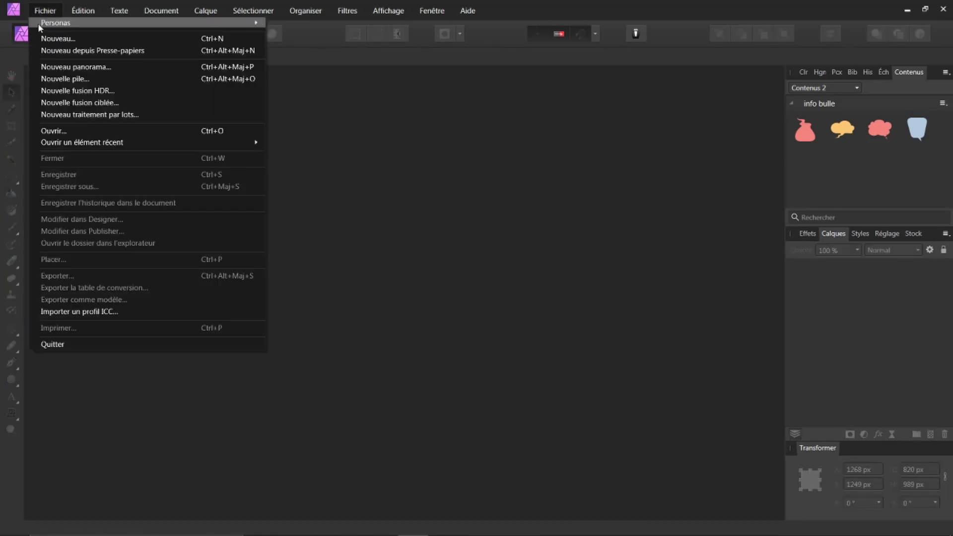
mouse_move(190, 145)
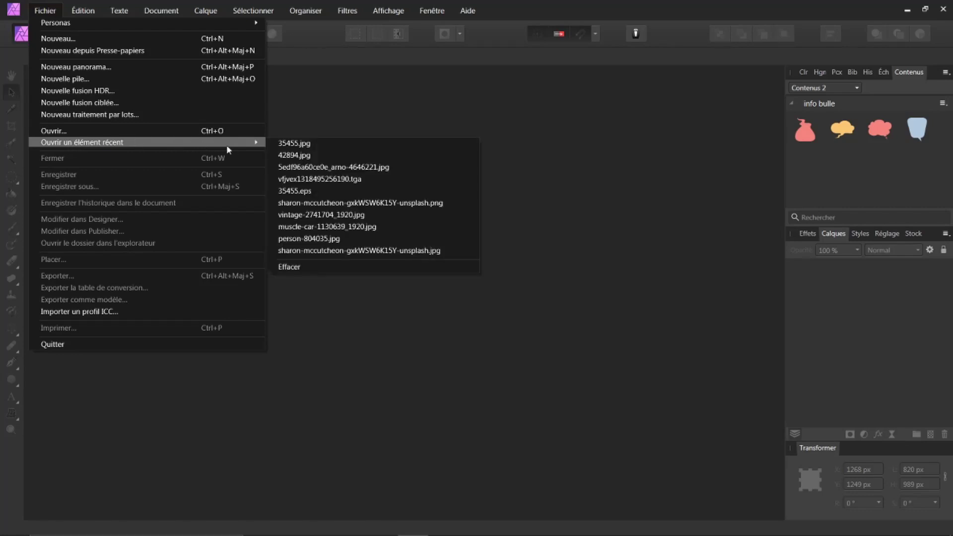
left_click(279, 156)
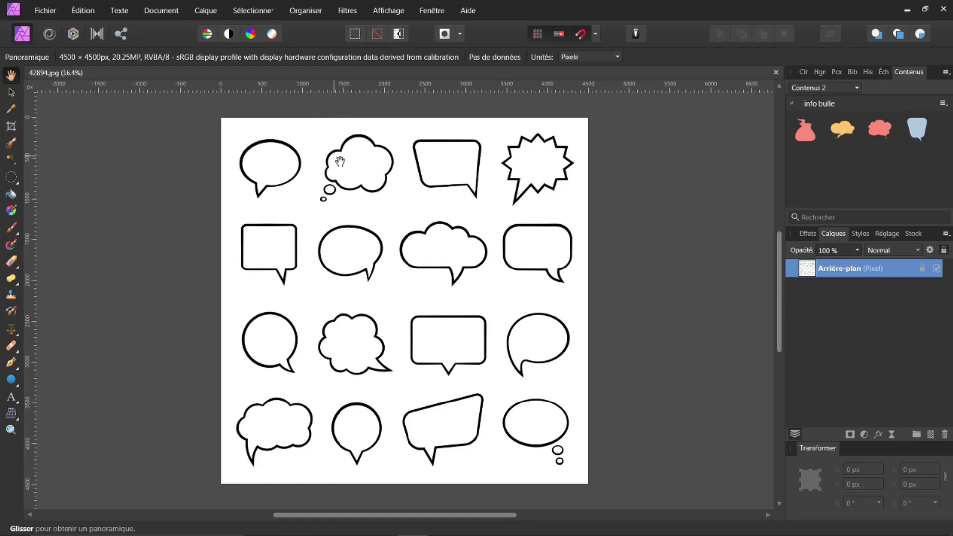
Select the black outline of the scalloped cloud bubble in the third row, duplicate it onto its own layer and deselect.
scroll(393, 281, "up", 2)
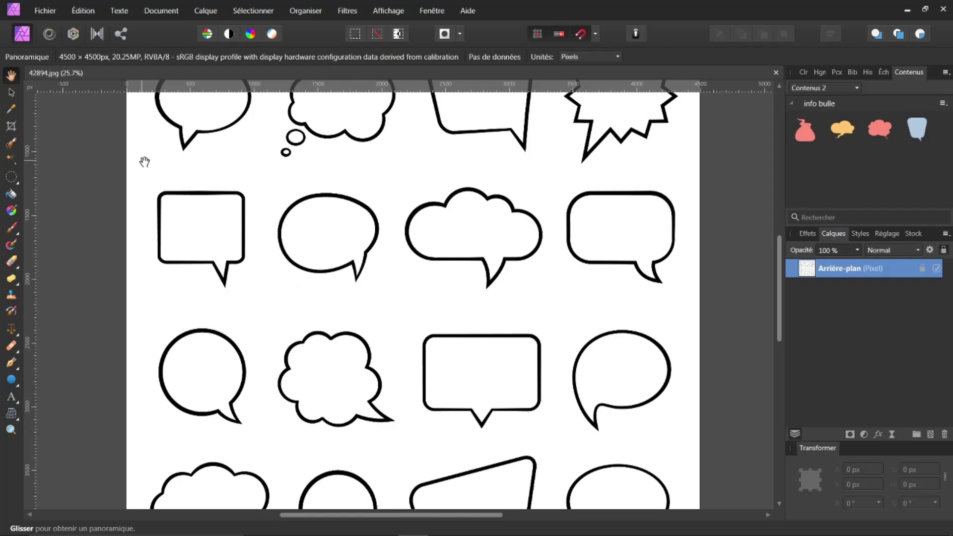
left_click(12, 161)
left_click(326, 362)
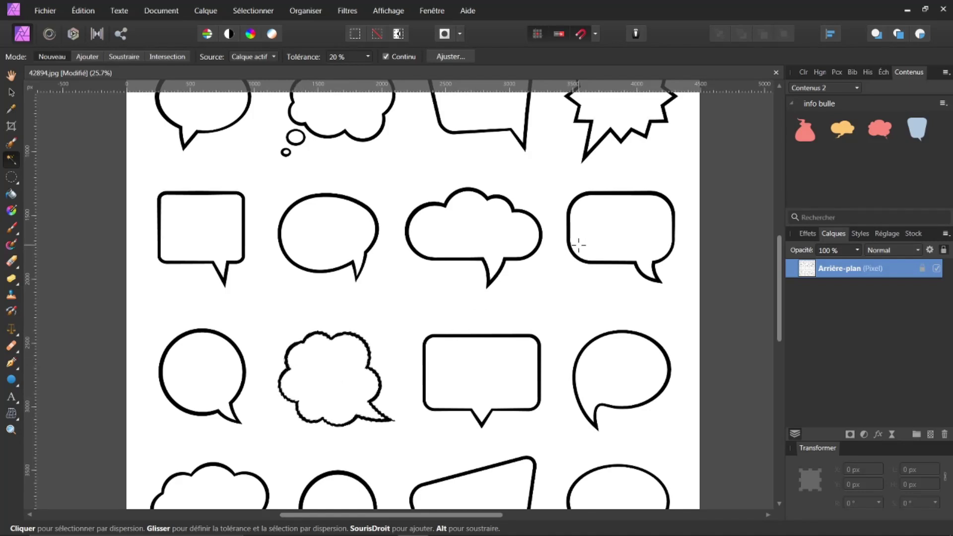
key("ctrl+j")
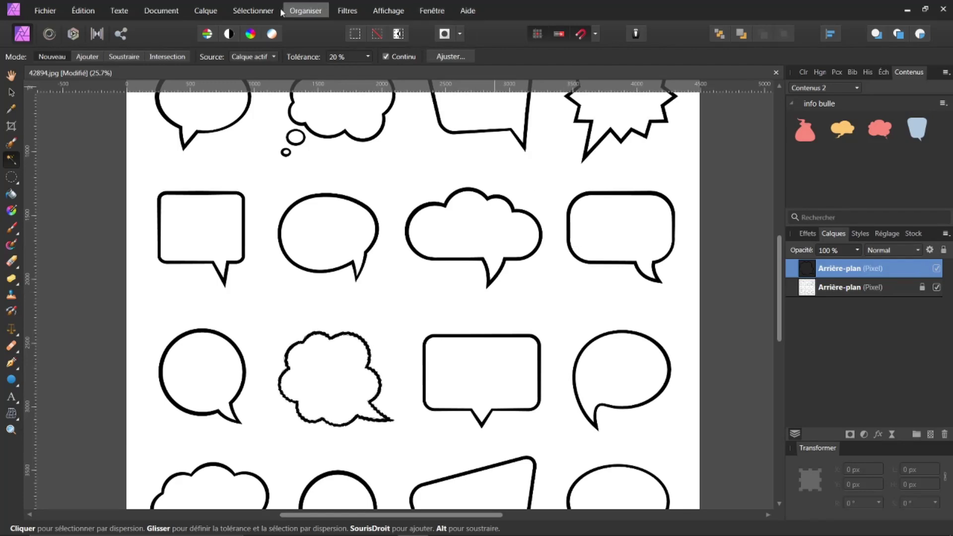
left_click(254, 12)
left_click(258, 34)
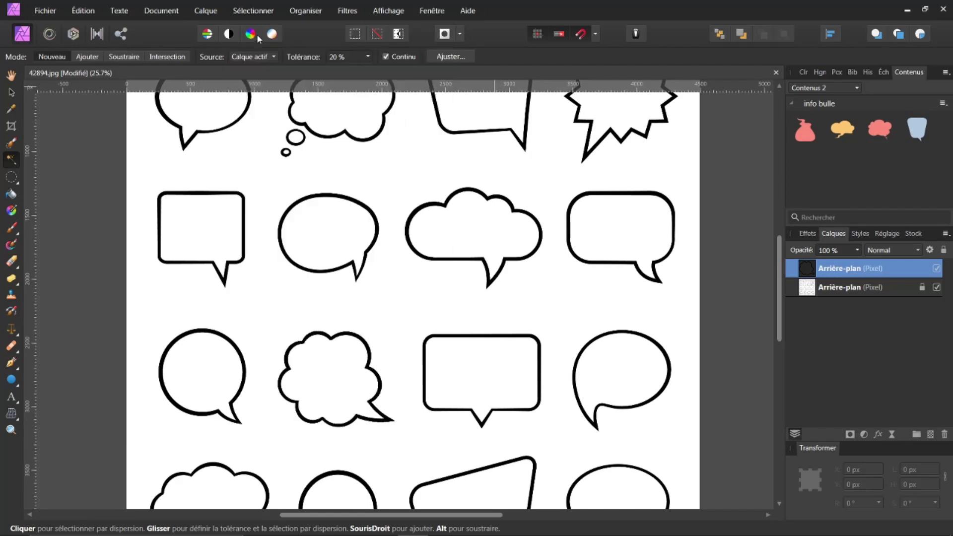
Add the duplicated black cloud outline layer to the info bulle assets.
double_click(862, 270)
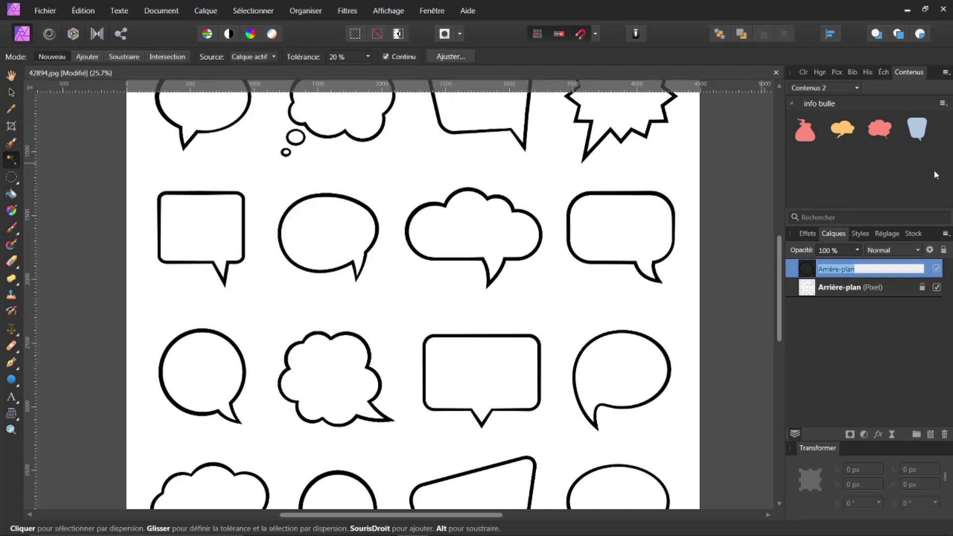
left_click(944, 104)
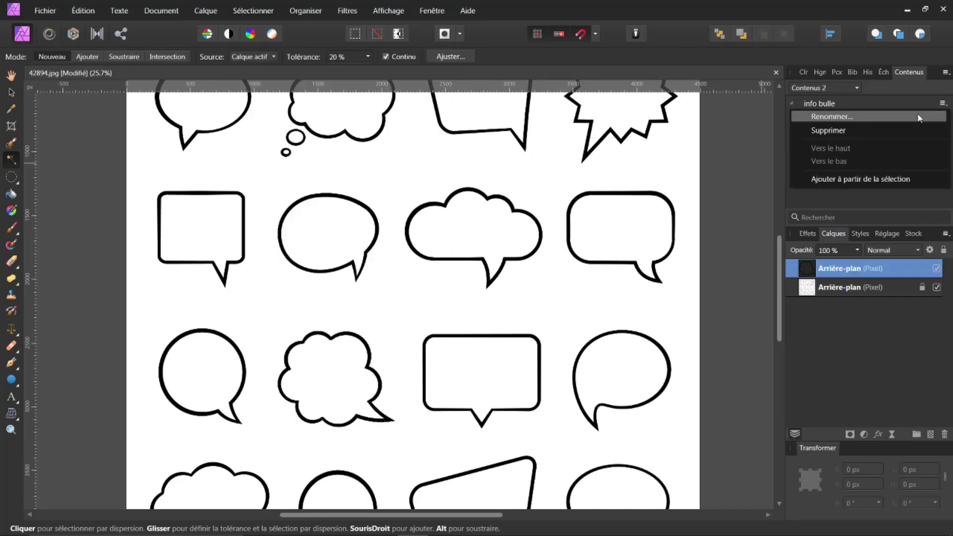
left_click(849, 181)
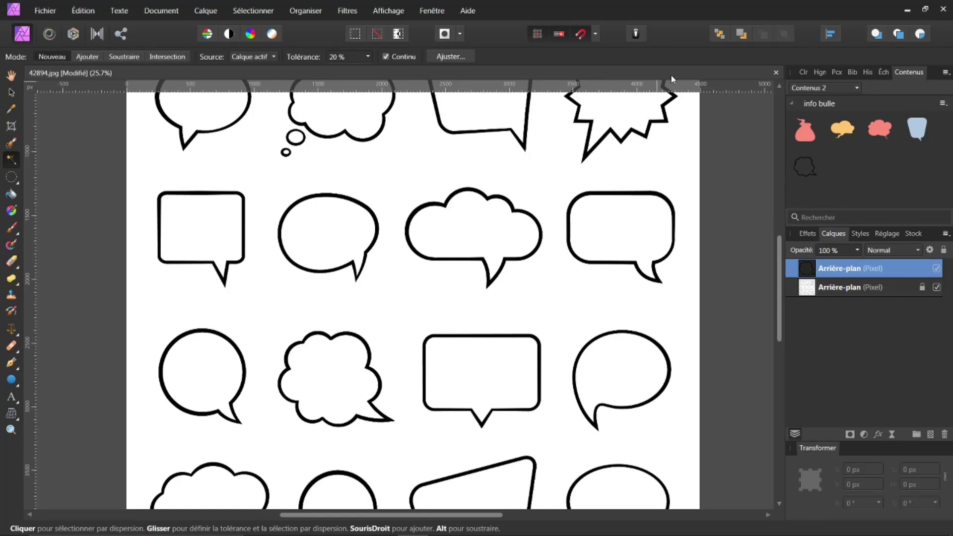
Close 42894.jpg without saving its changes and bring the stored info bulle assets back into view after showing the colour settings.
left_click(775, 73)
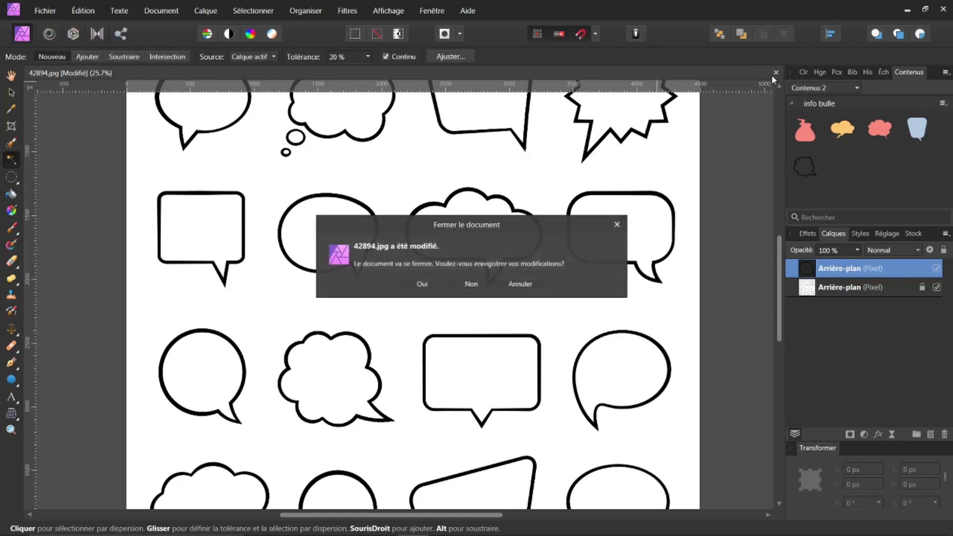
left_click(470, 286)
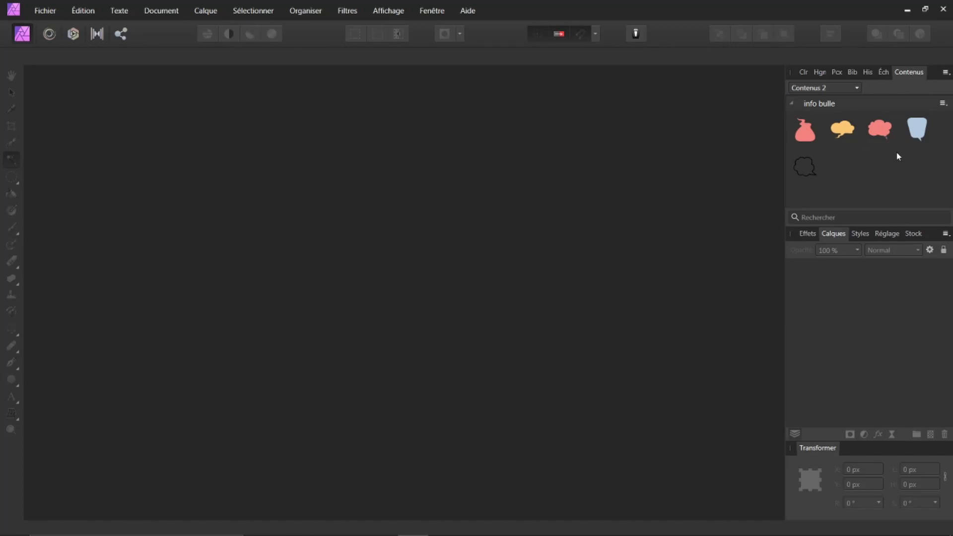
left_click(804, 73)
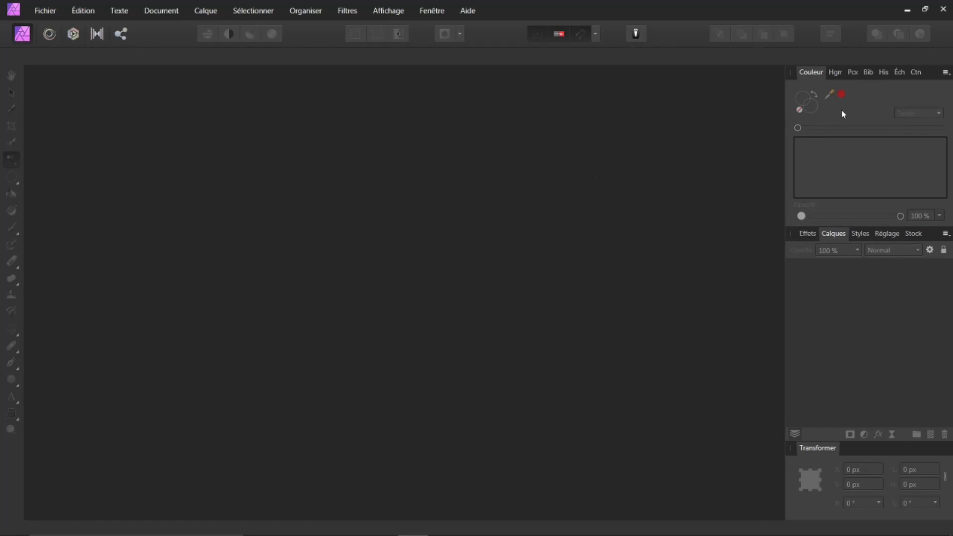
left_click(918, 72)
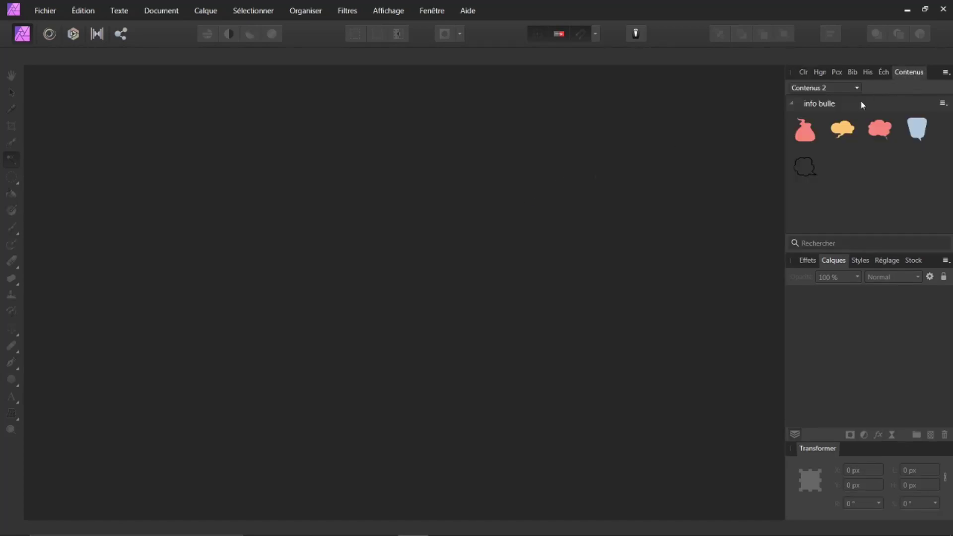
Open the recent file 5edf96a60ce0e_arno-4646221.jpg with the info bulle assets kept expanded.
left_click(792, 105)
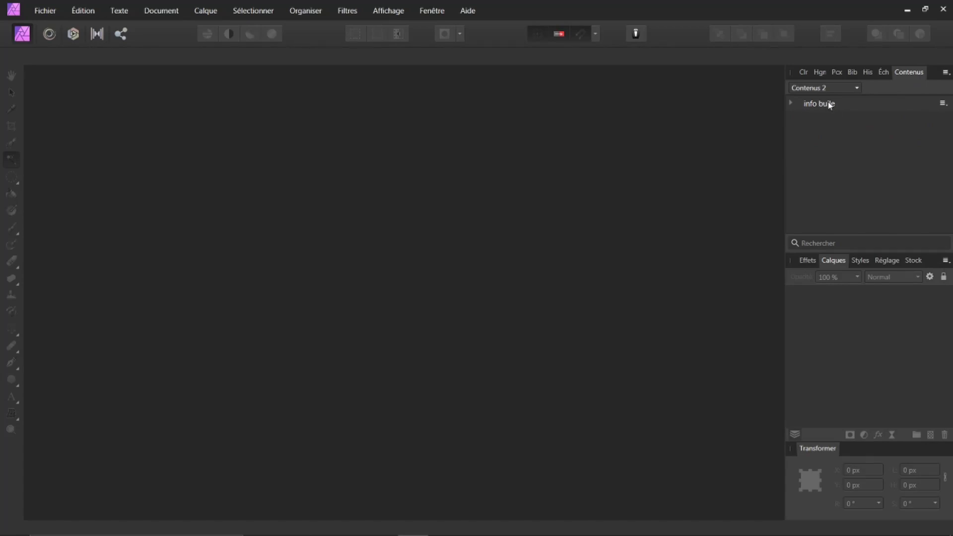
left_click(793, 103)
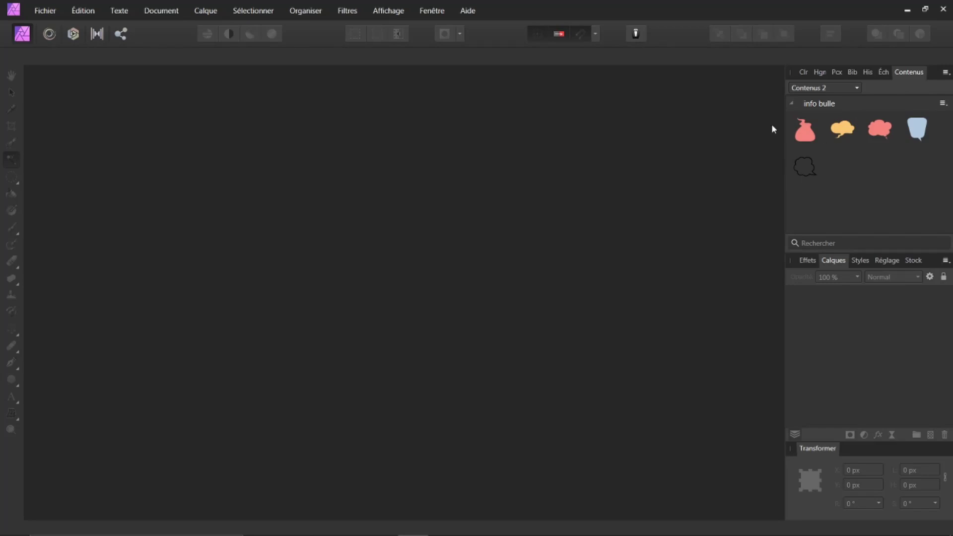
left_click(42, 11)
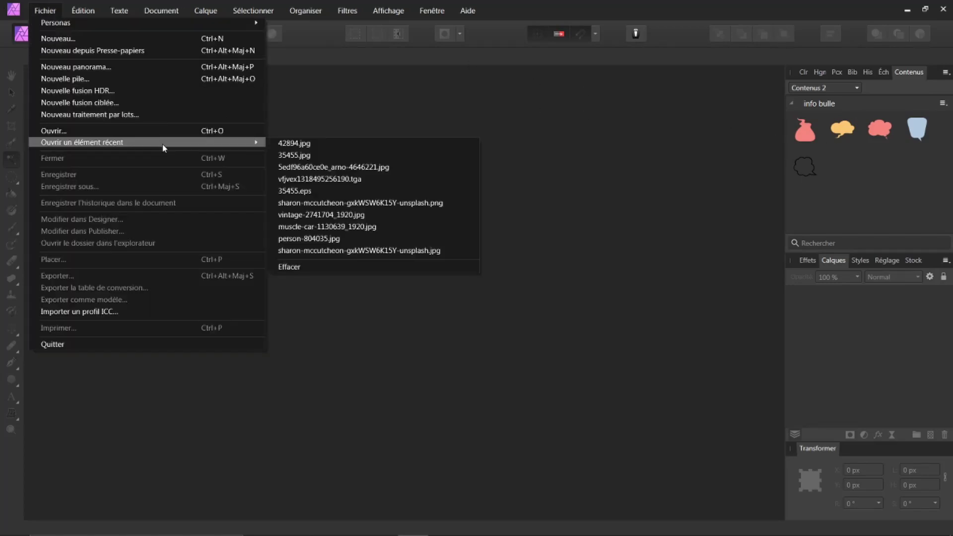
mouse_move(256, 143)
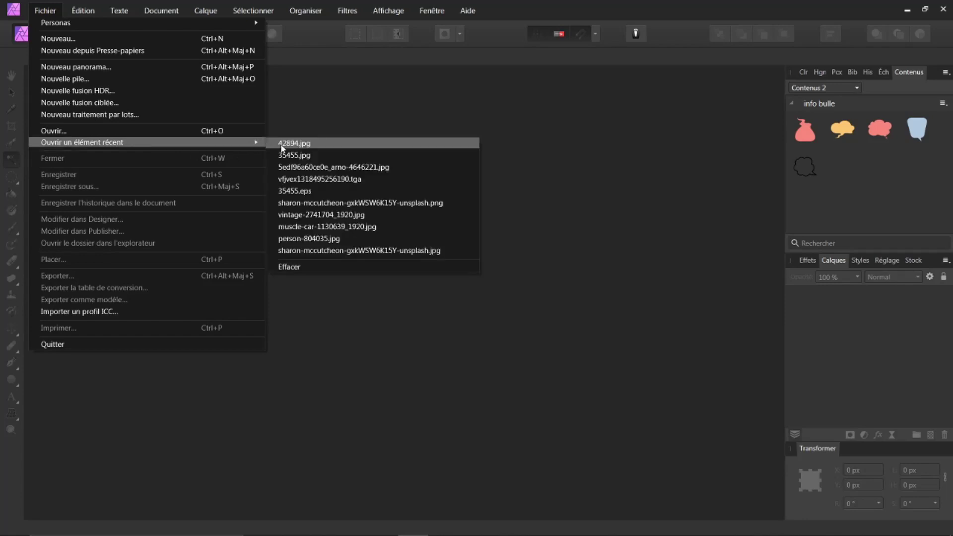
left_click(293, 164)
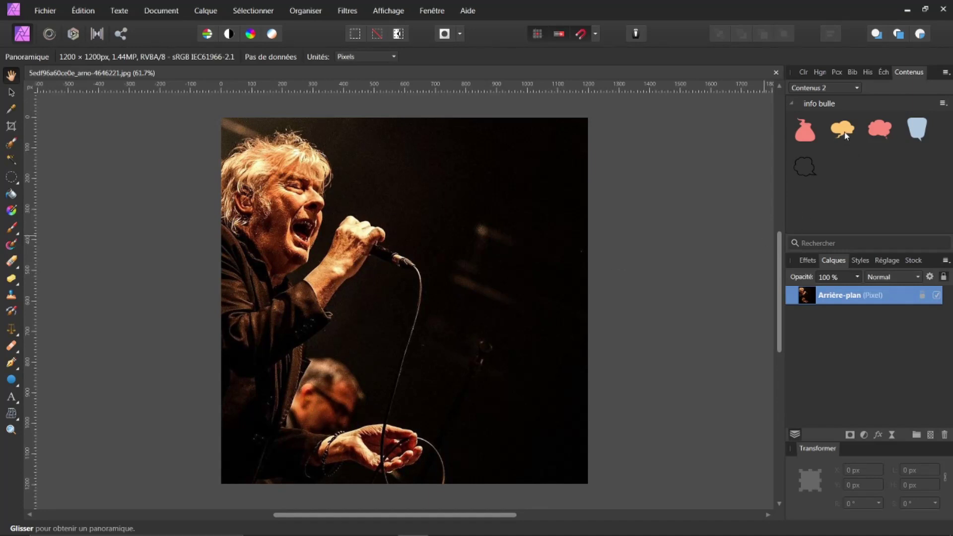
Place the yellow cloud bubble asset beside the singer's head, scaled down to about 498 × 367 px and rotated to -36°.
left_click_drag(846, 135, 415, 266)
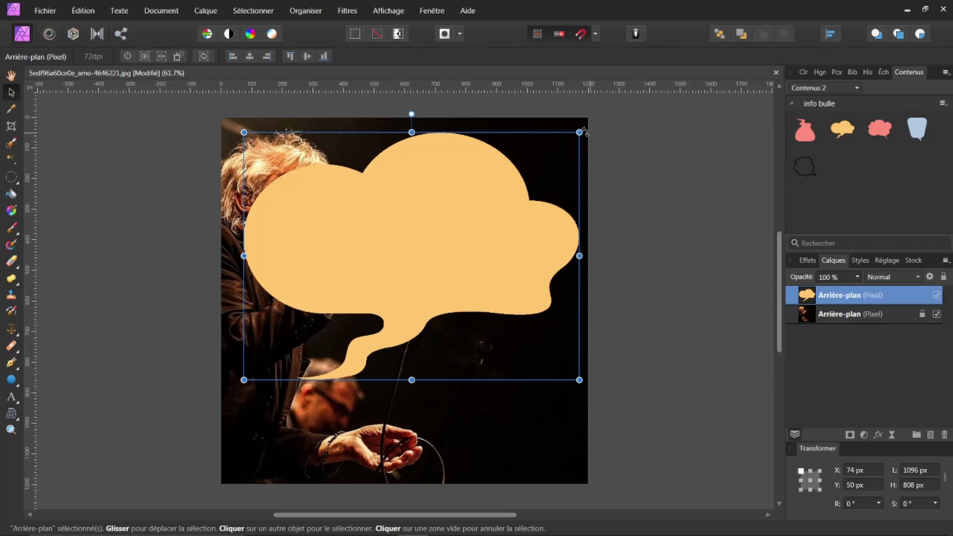
left_click_drag(581, 131, 392, 257)
left_click_drag(324, 324, 447, 189)
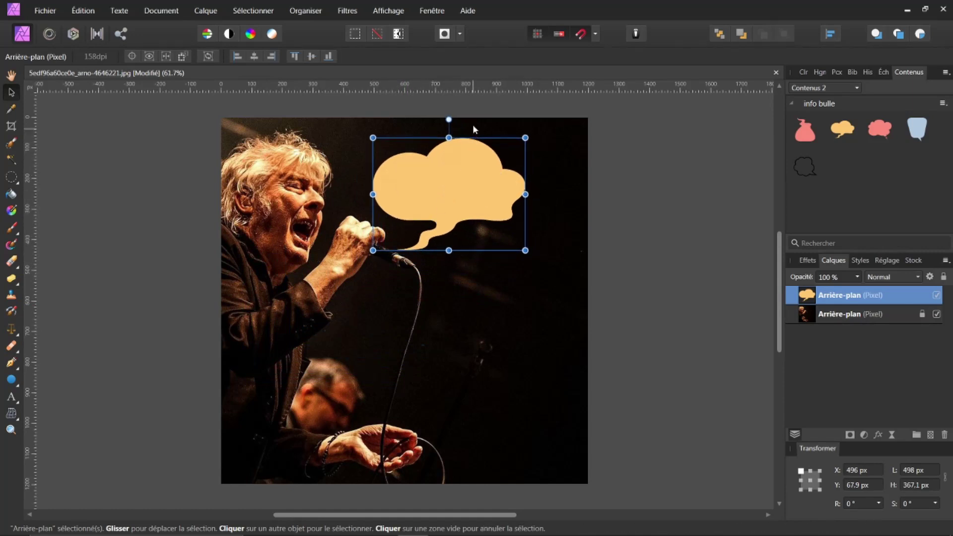
left_click_drag(449, 120, 492, 134)
left_click_drag(454, 185, 433, 186)
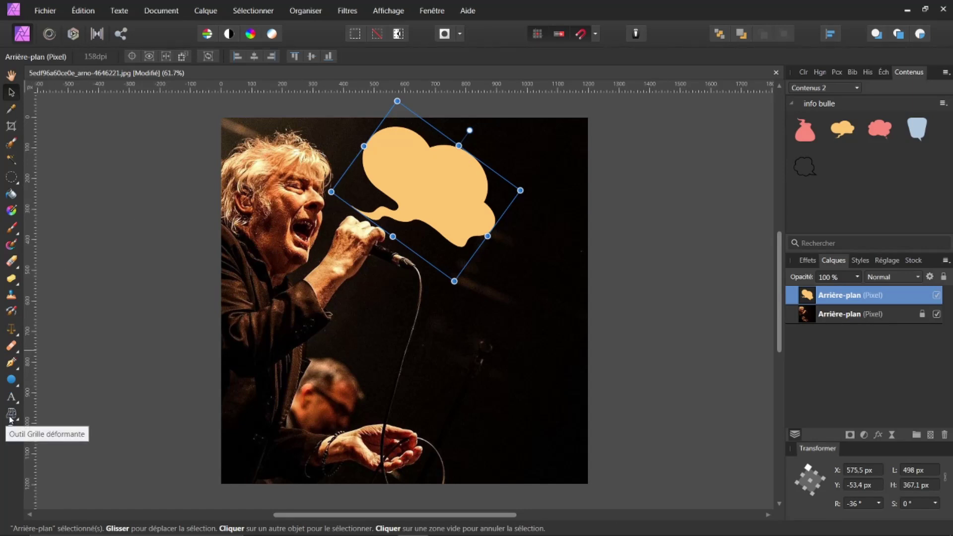
Flip the yellow bubble vertically and position it near the singer's mouth, stretching its width slightly to about 502 px.
right_click(422, 193)
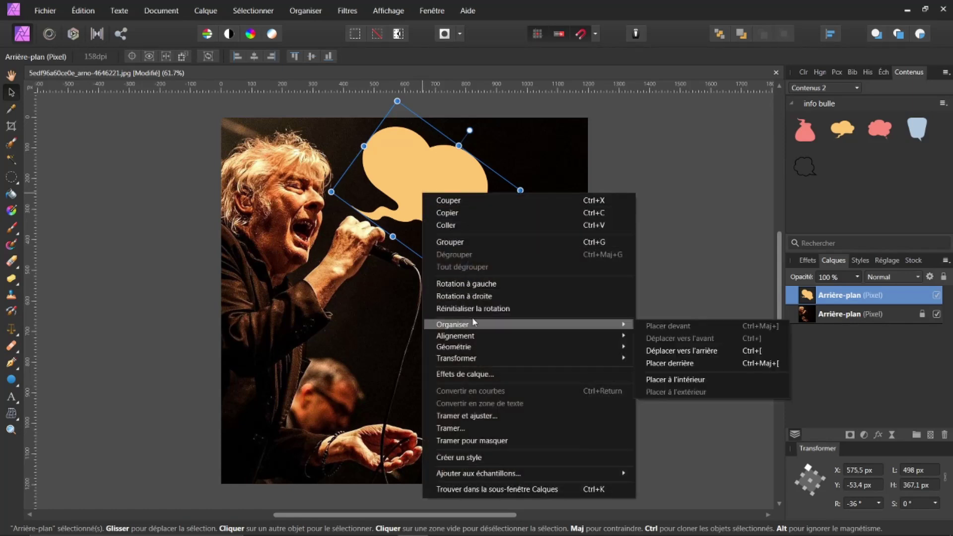
mouse_move(501, 356)
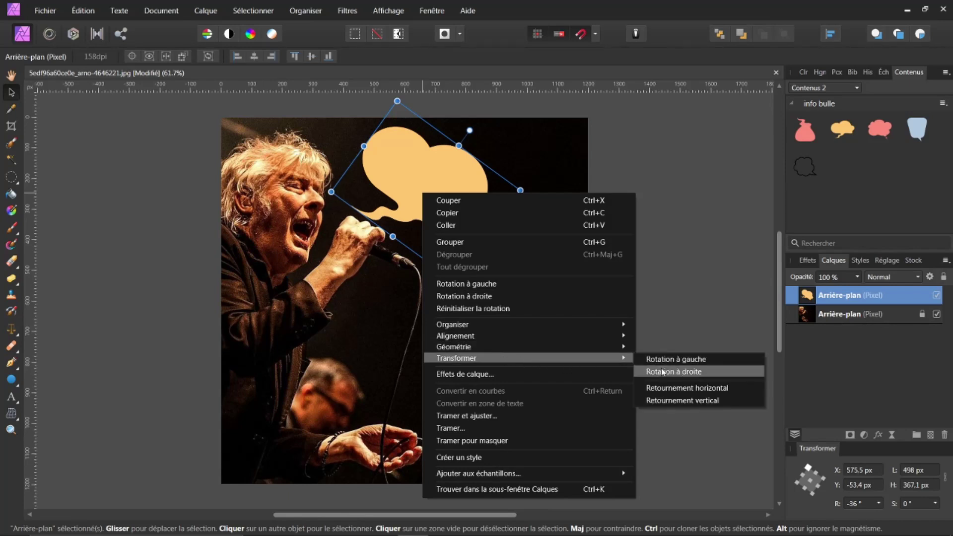
left_click(671, 402)
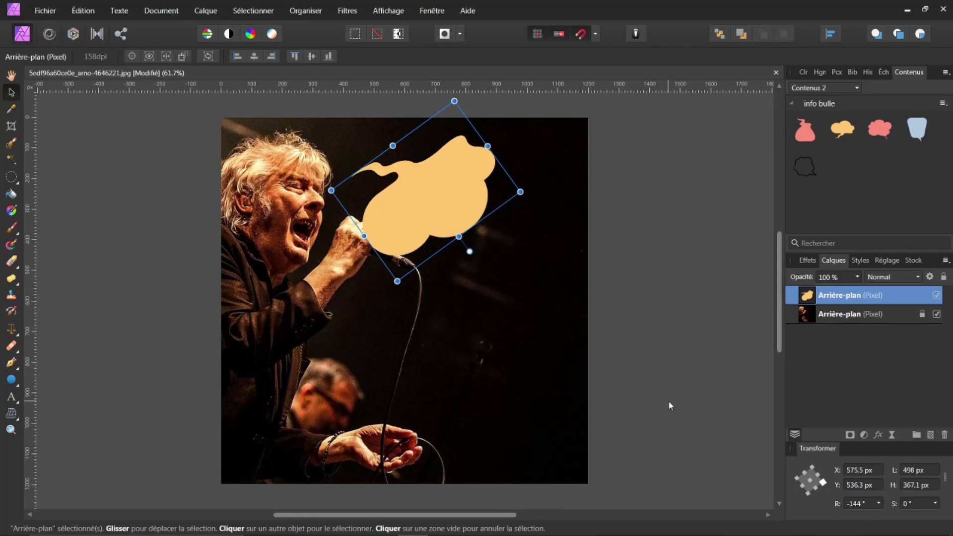
left_click_drag(418, 192, 411, 224)
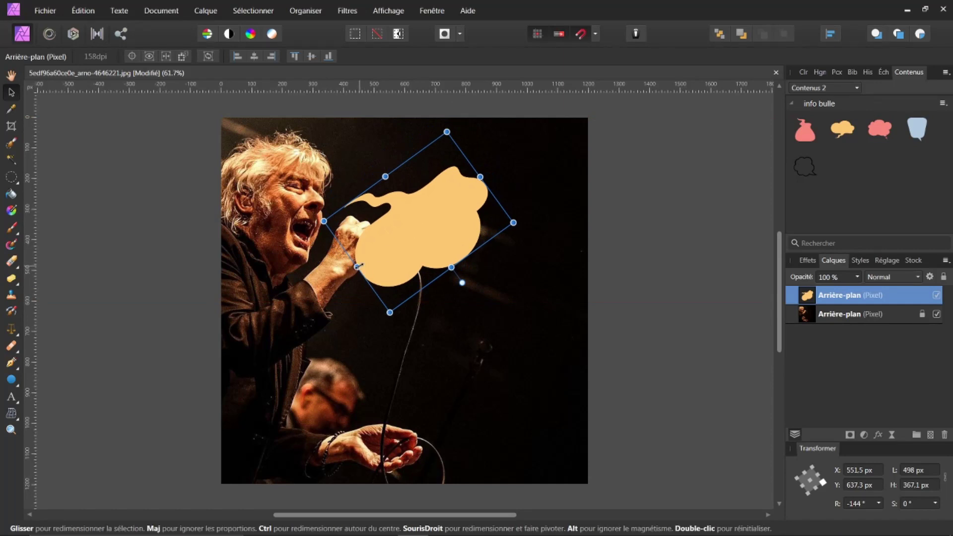
left_click_drag(357, 267, 373, 284)
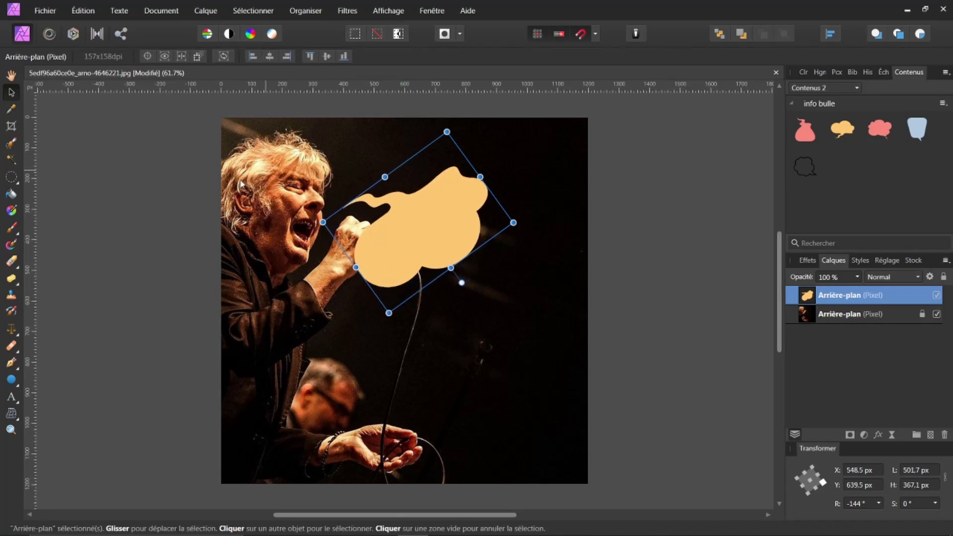
Warp the yellow bubble with the Mesh Warp tool, pulling its body away from the singer, and apply the deformation.
left_click(11, 414)
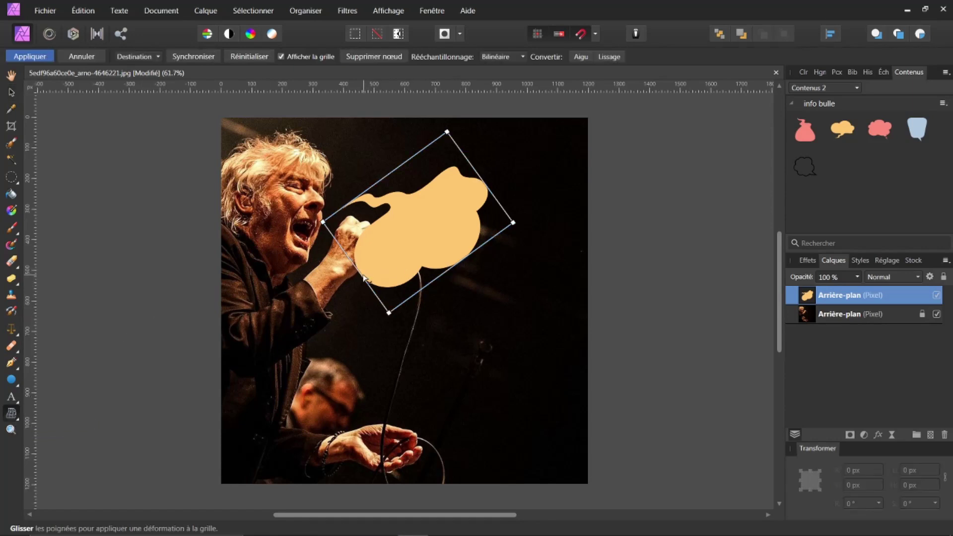
left_click_drag(364, 280, 503, 281)
left_click_drag(494, 194, 537, 189)
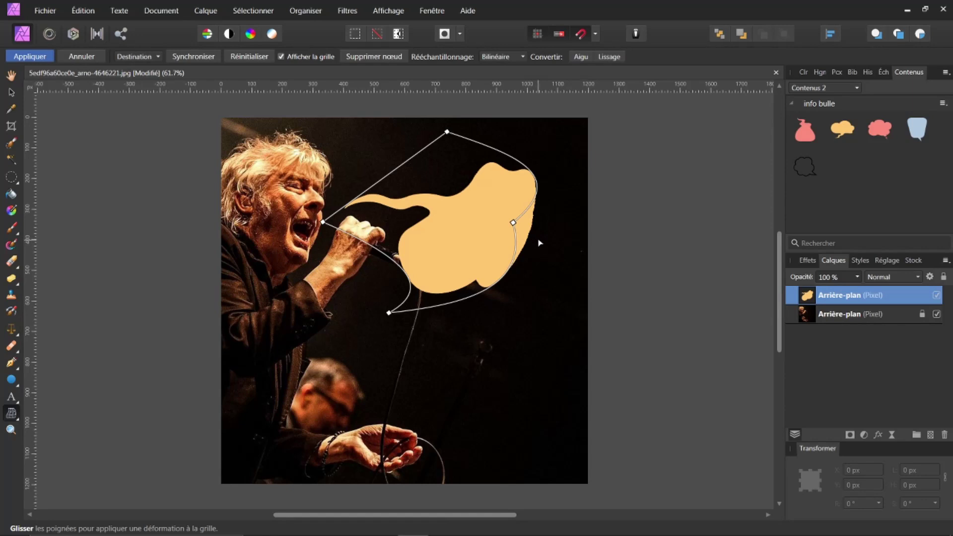
left_click_drag(513, 223, 549, 219)
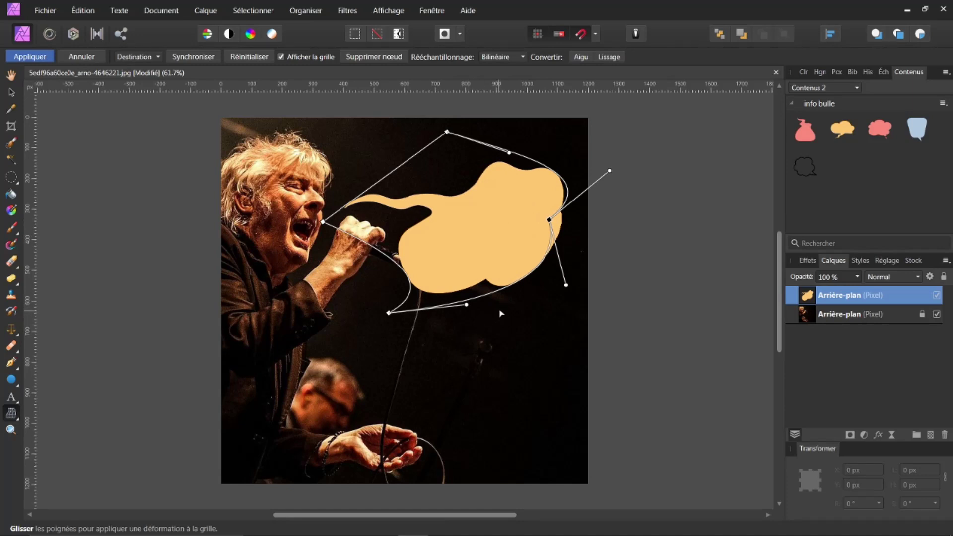
left_click(819, 318)
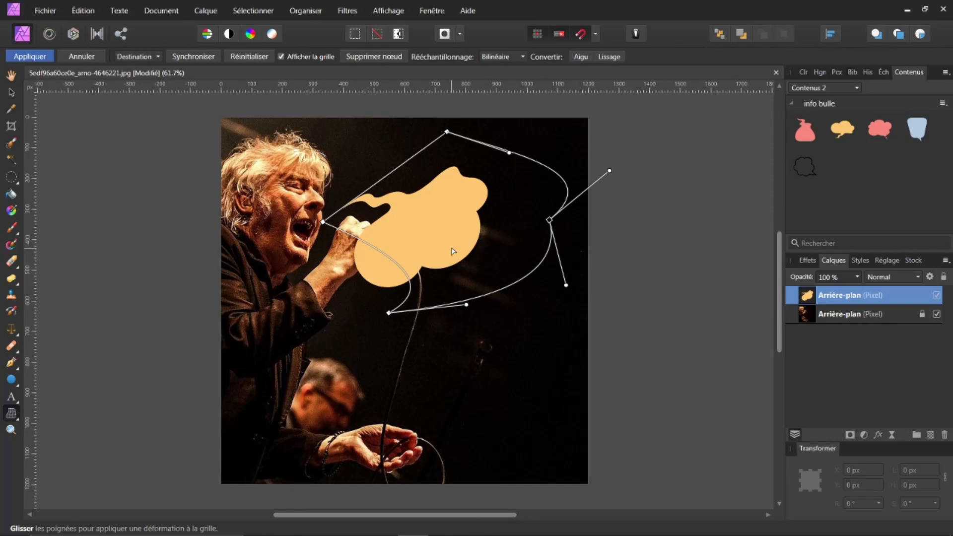
key("ctrl+z")
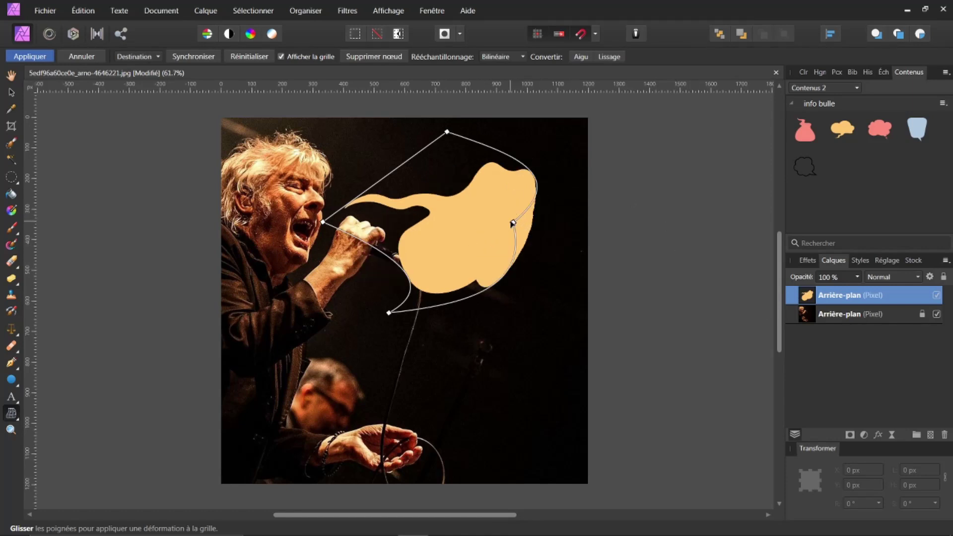
left_click_drag(517, 222, 544, 237)
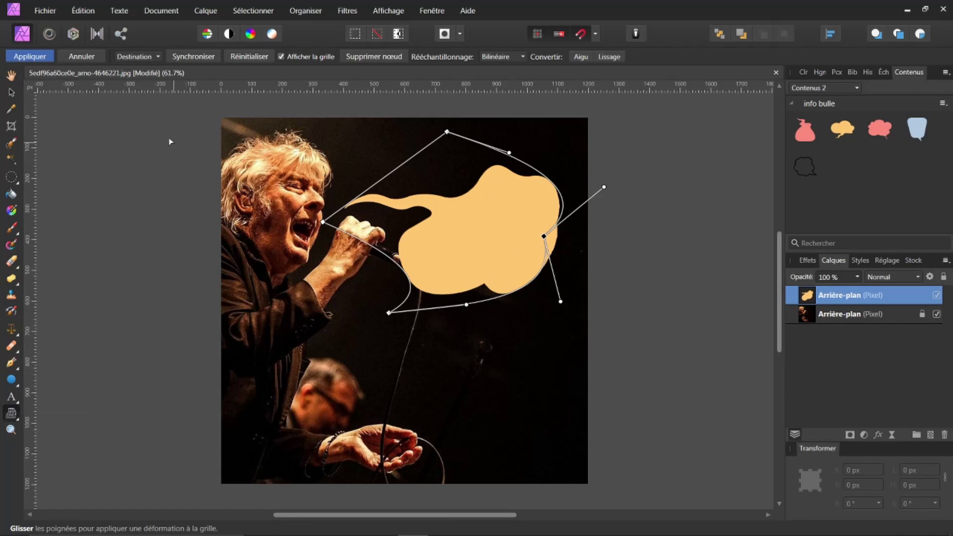
left_click(29, 58)
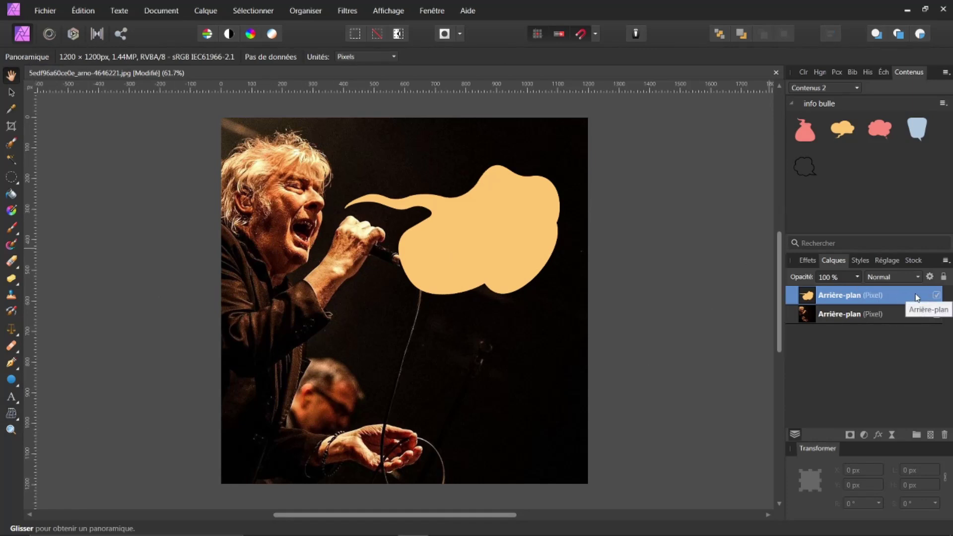
Hide the yellow bubble layer and place the black cloud outline asset on the photo.
left_click(937, 295)
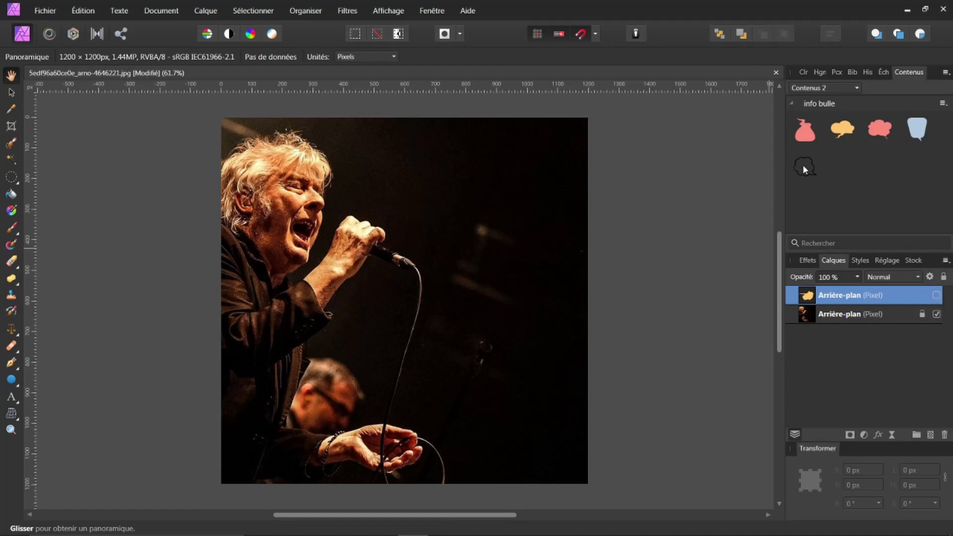
left_click_drag(803, 165, 355, 322)
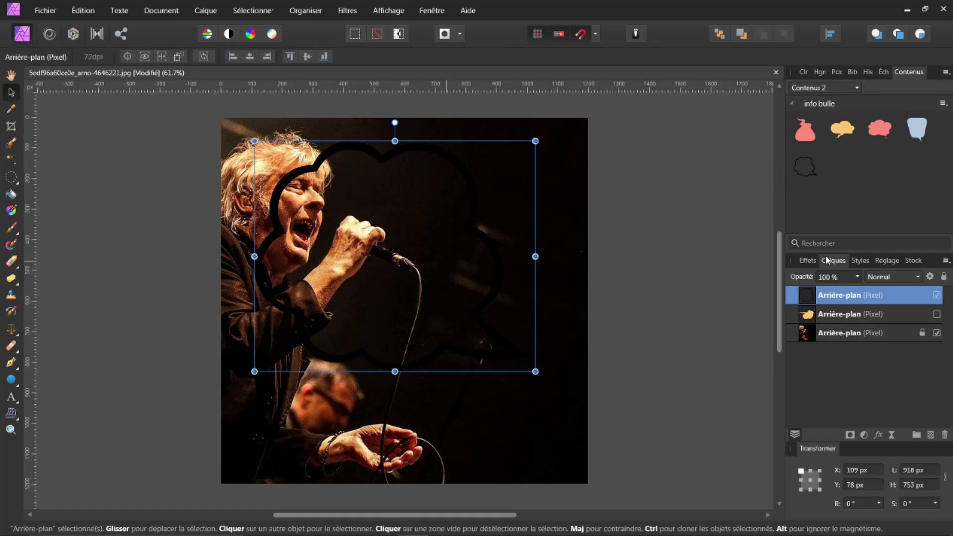
Add a Recolorer adjustment nested inside the cloud outline layer, with its luminosity set to 100 %.
left_click(864, 435)
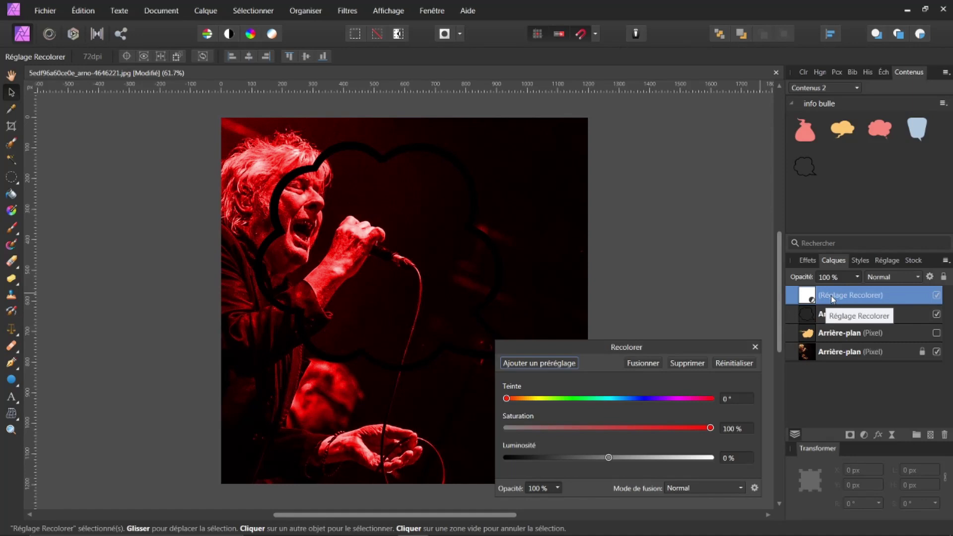
left_click_drag(831, 296, 827, 318)
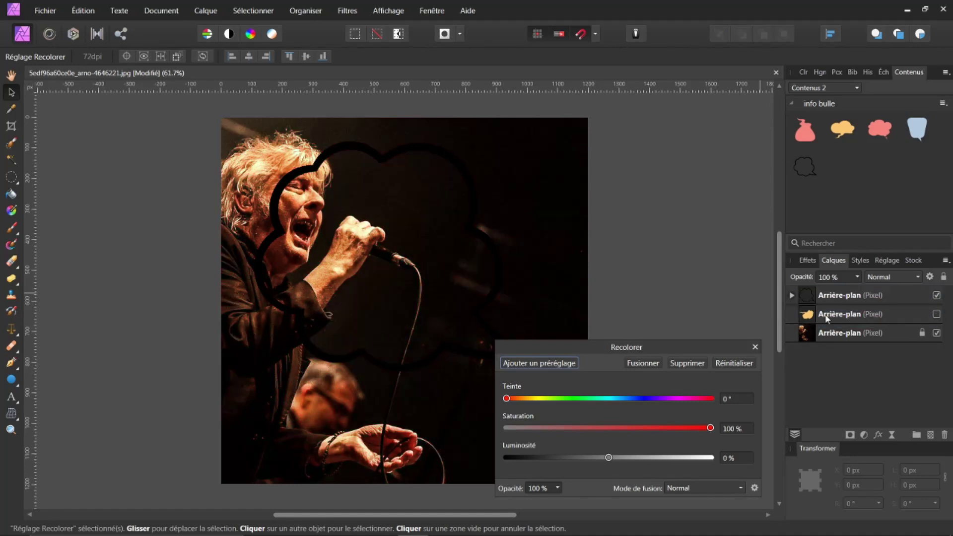
left_click(792, 296)
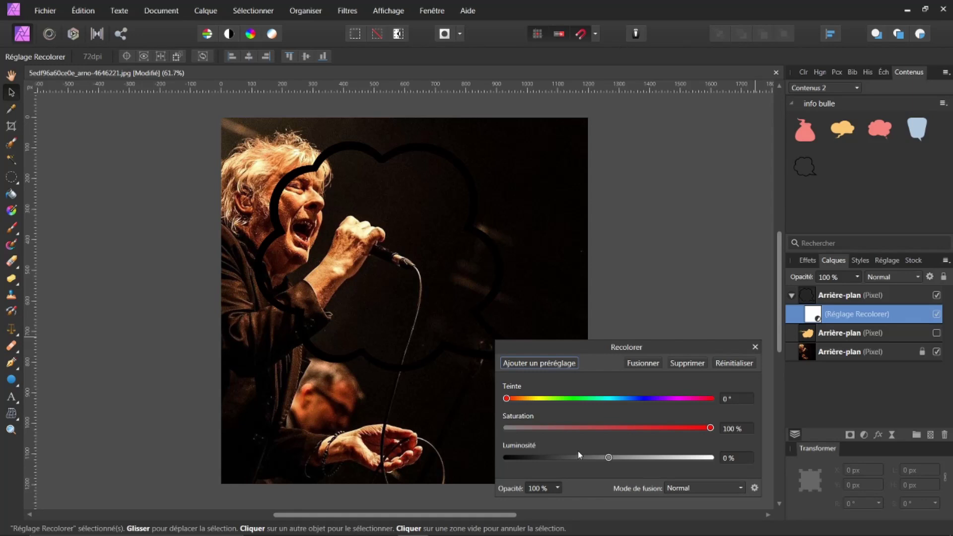
left_click_drag(610, 459, 738, 467)
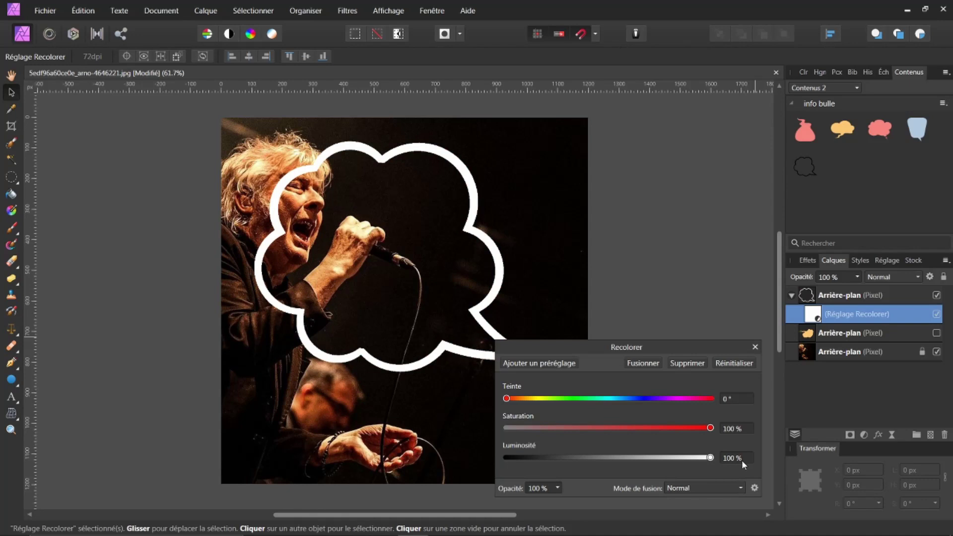
left_click(757, 348)
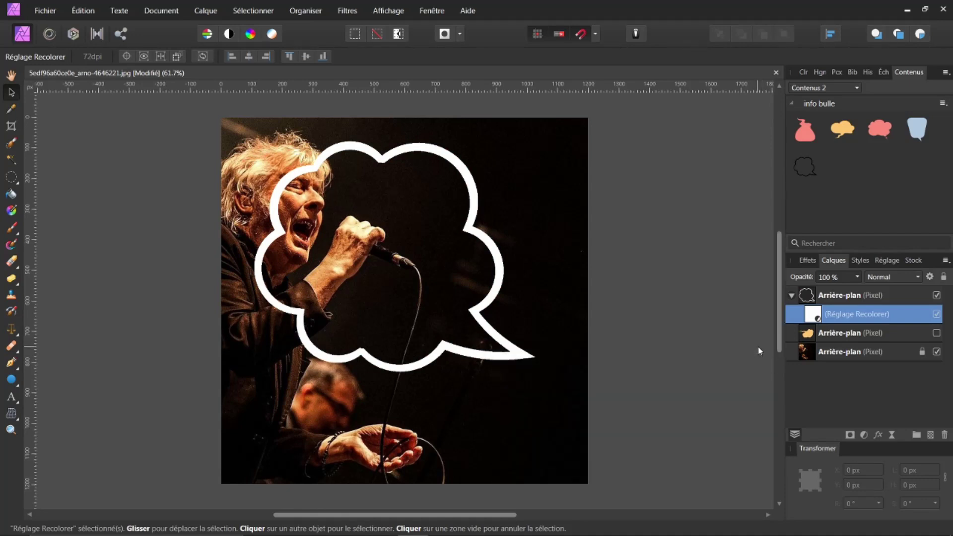
Try to merge the cloud outline with the layer below it, and undo the merge.
right_click(843, 297)
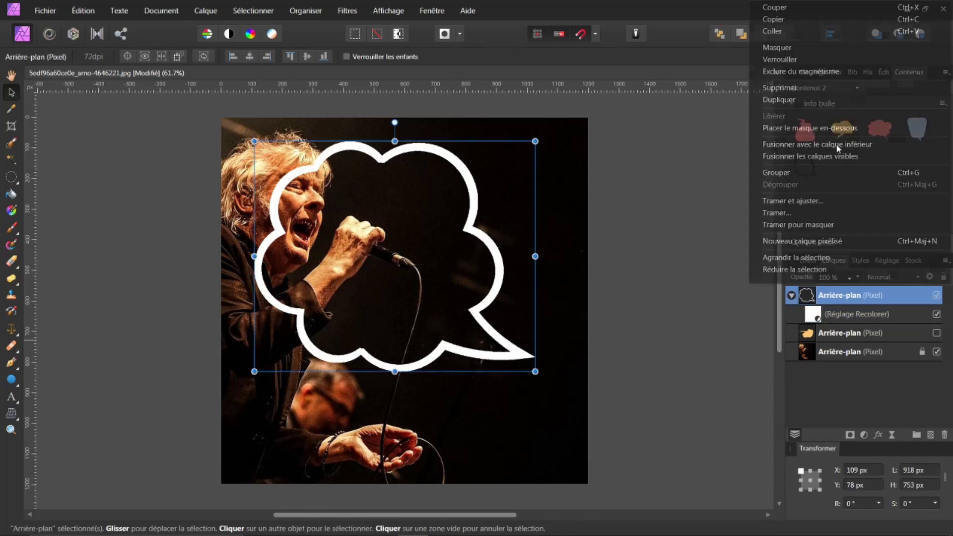
left_click(837, 145)
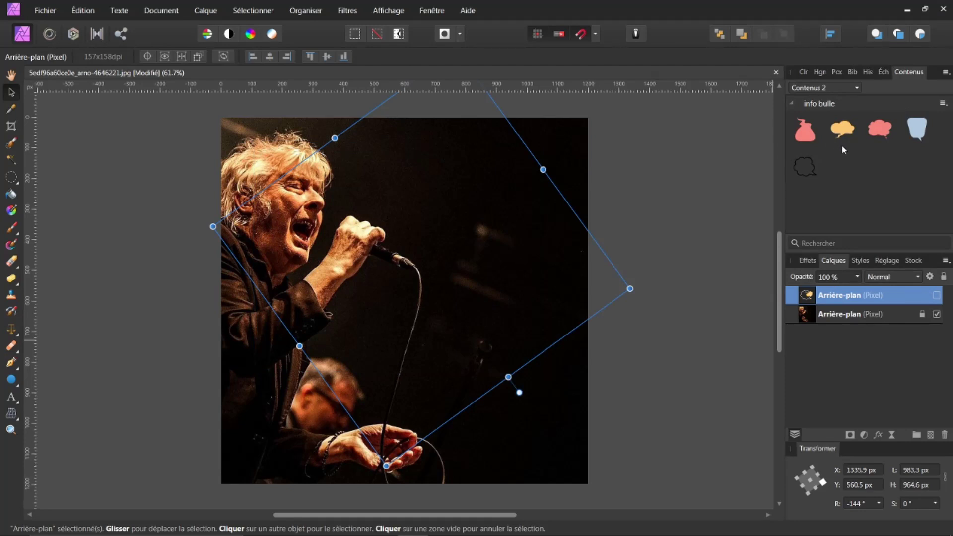
key("ctrl+z")
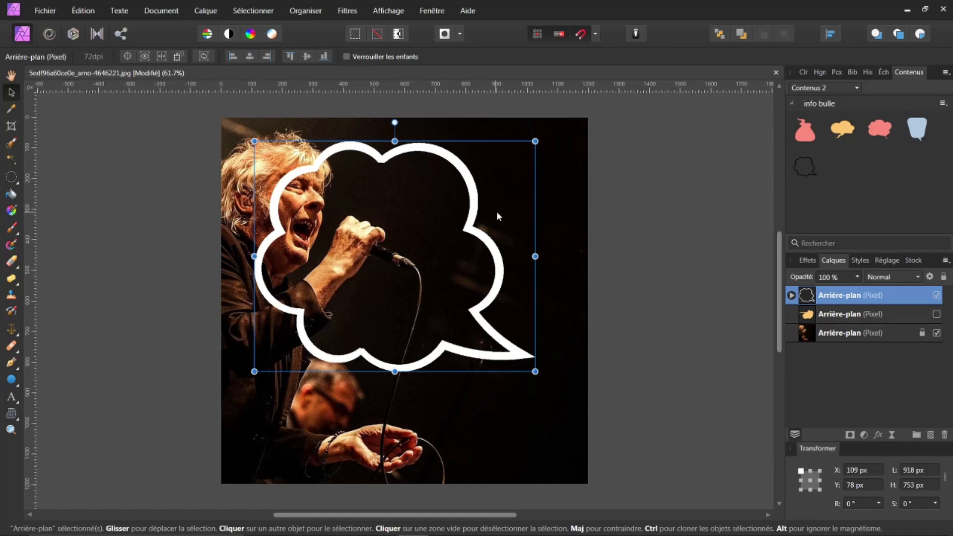
Flip the white cloud outline horizontally so its tail points towards the other side.
right_click(425, 220)
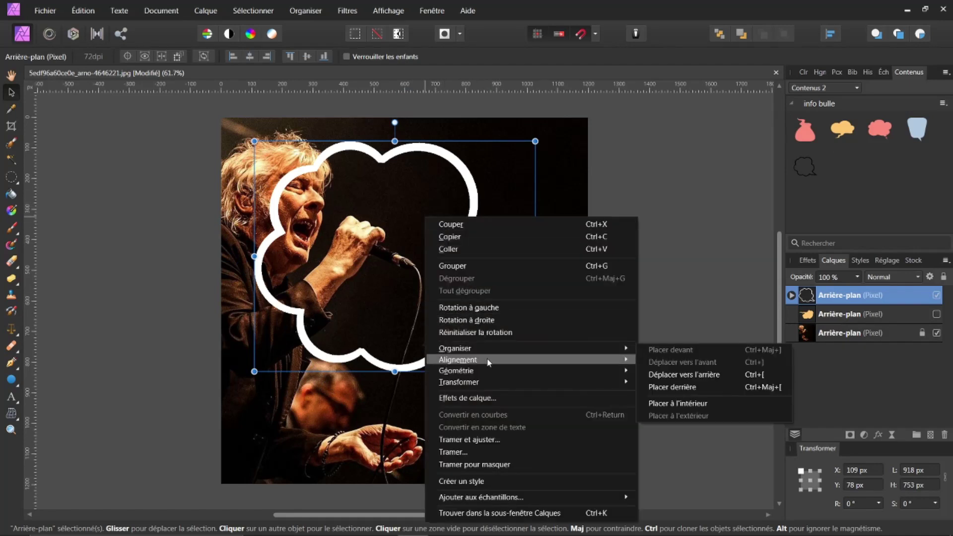
mouse_move(499, 383)
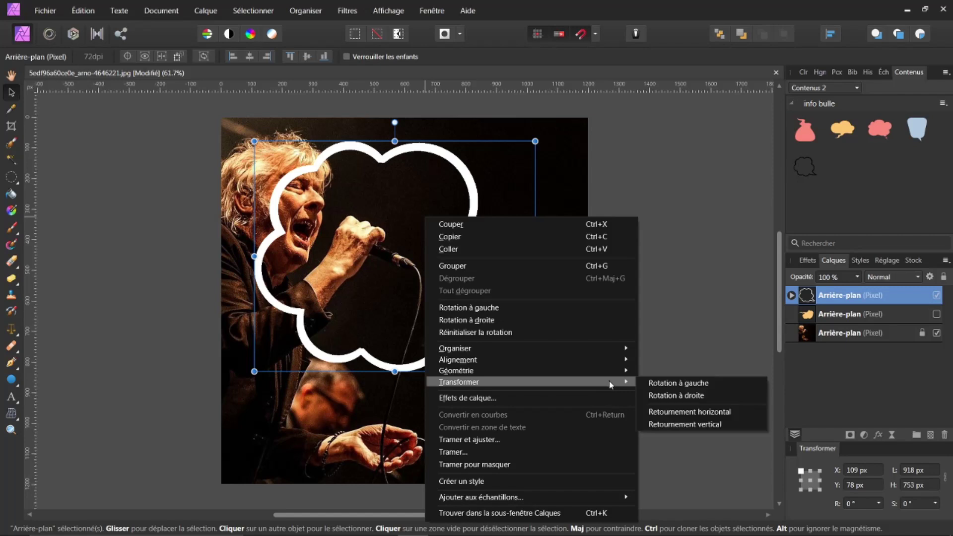
left_click(674, 412)
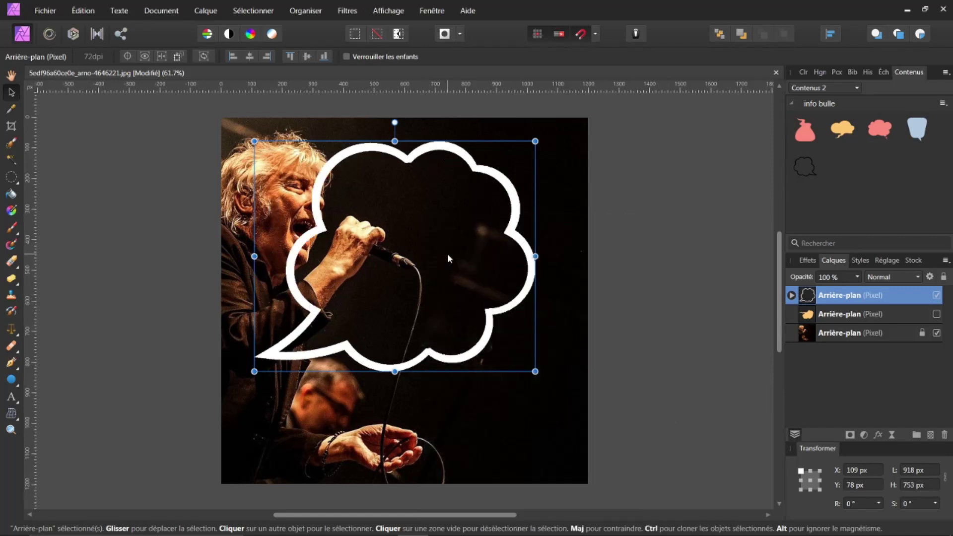
Flip the white cloud outline vertically and rotate it to about -156.5° so its tail points towards the singer's face.
right_click(448, 254)
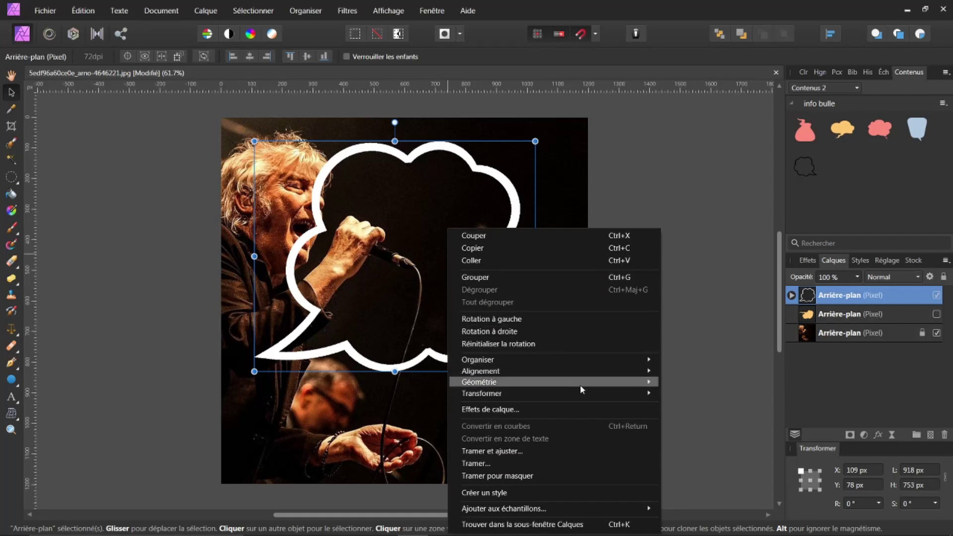
mouse_move(634, 399)
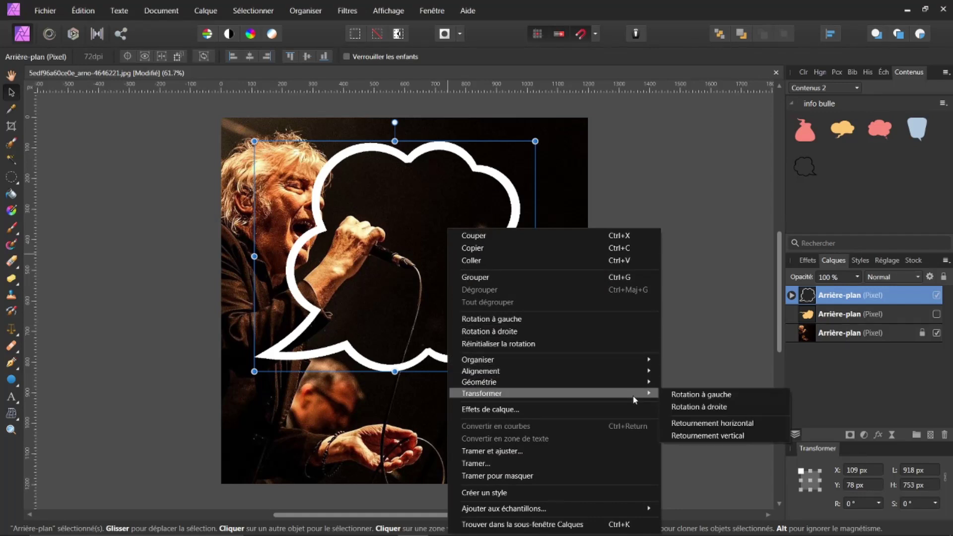
left_click(696, 436)
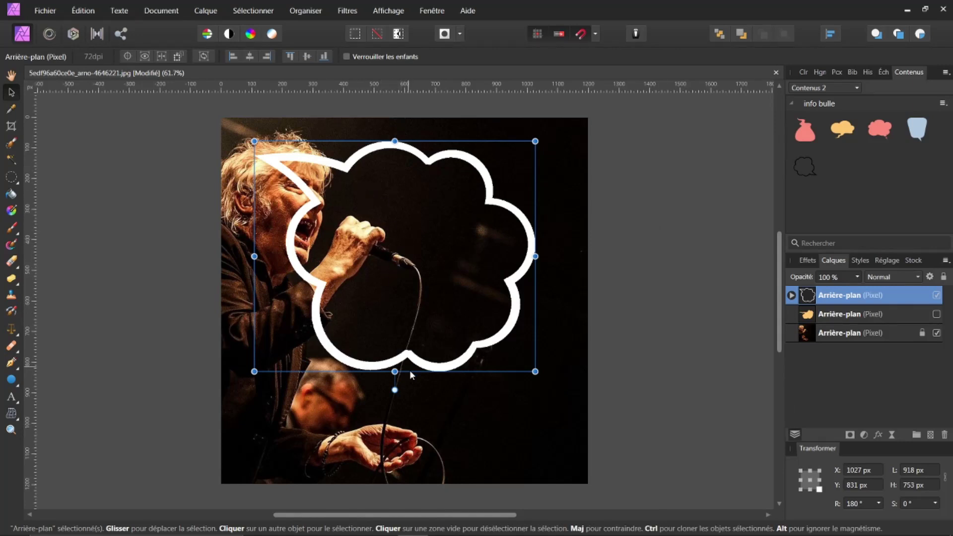
left_click_drag(395, 390, 441, 365)
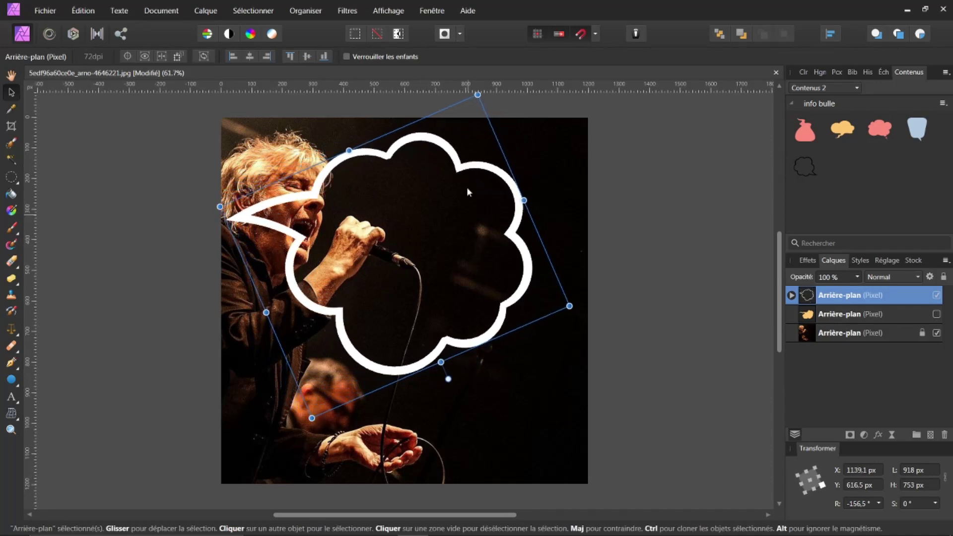
Shrink the cloud outline to about 513 × 421 px and move it beside the singer's face, above the microphone.
left_click_drag(478, 94, 377, 229)
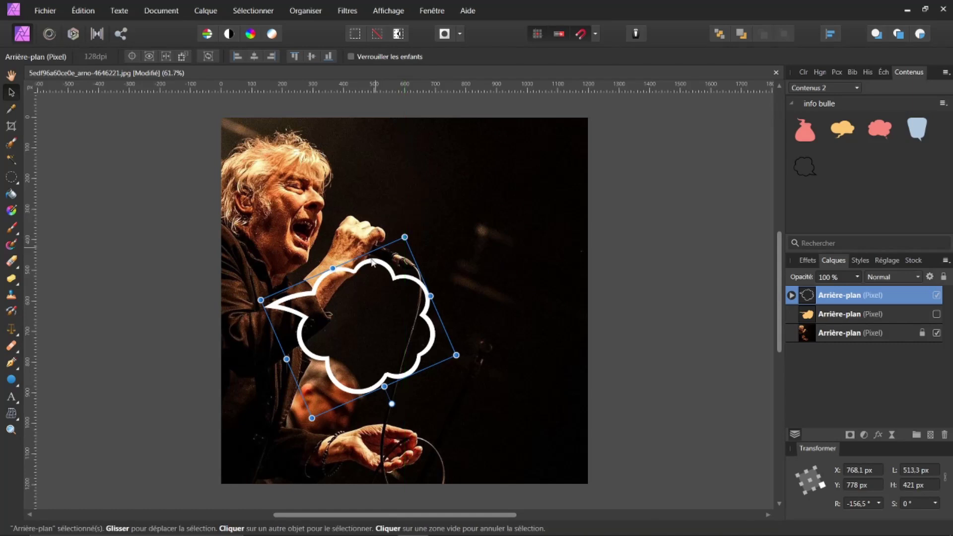
left_click_drag(365, 323, 433, 230)
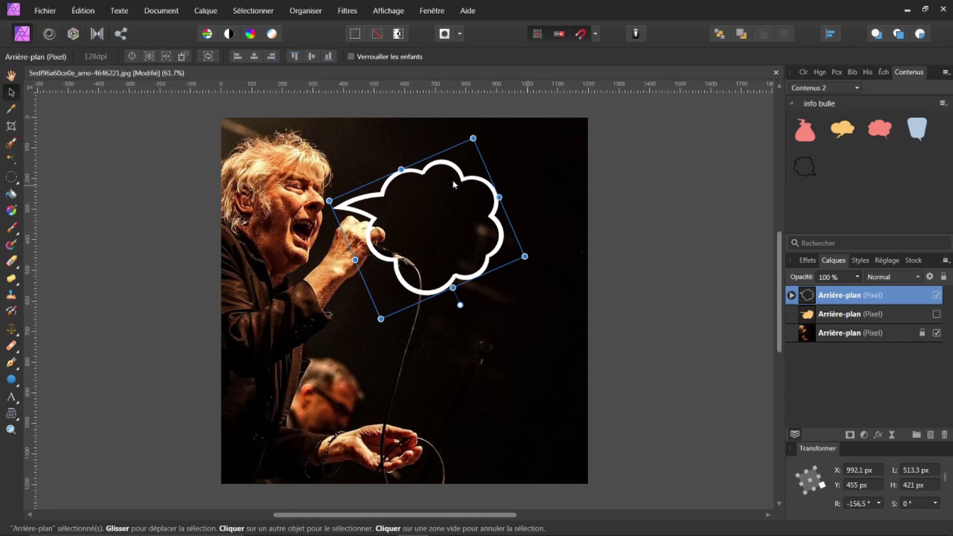
Mesh-warp the cloud outline, bulging its right side outwards and pulling its lower-left corner in towards the bubble, and apply the deformation.
left_click(11, 413)
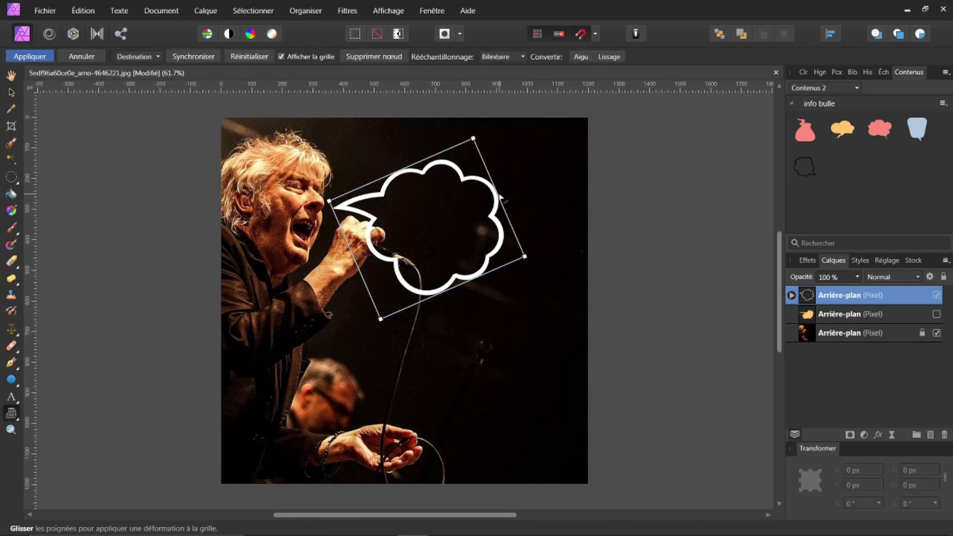
left_click_drag(501, 199, 544, 196)
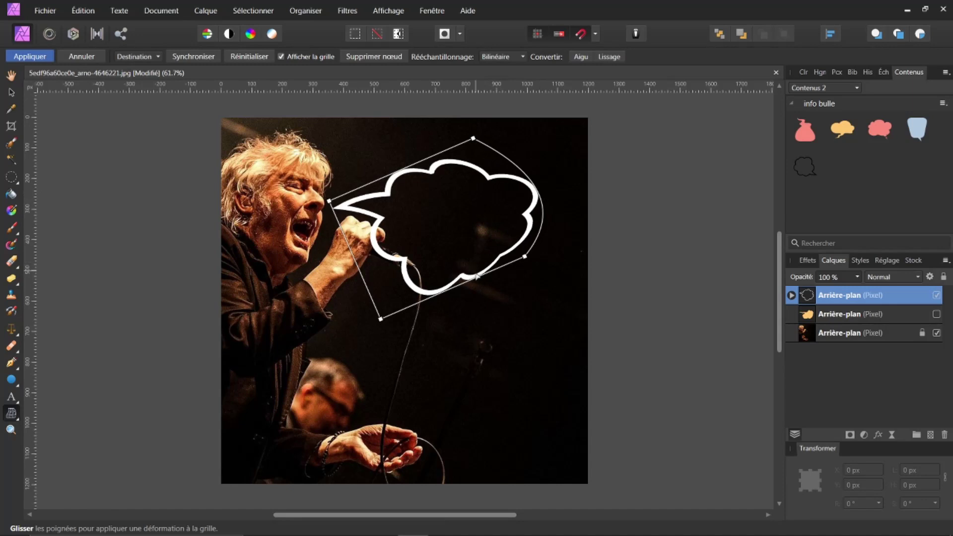
left_click_drag(483, 278, 504, 306)
left_click_drag(525, 256, 557, 259)
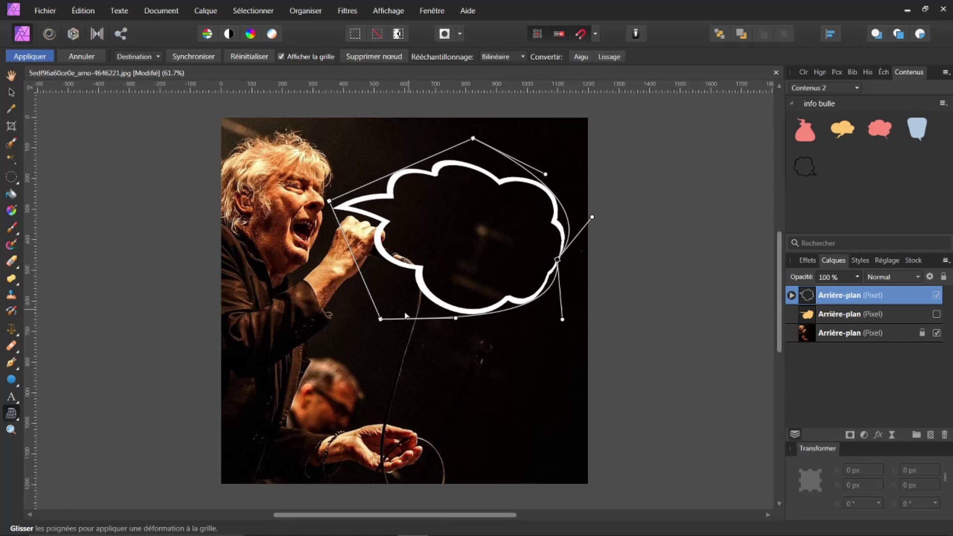
left_click_drag(381, 321, 423, 286)
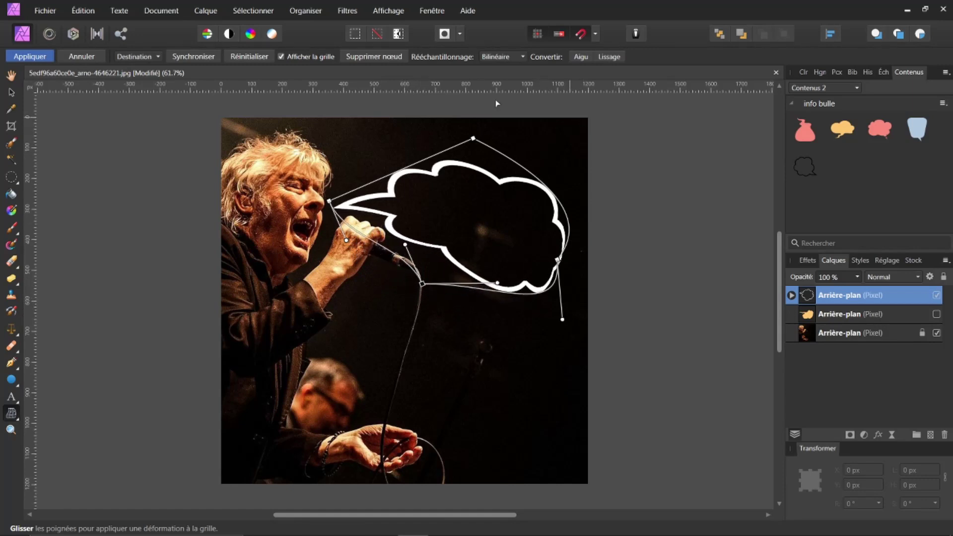
left_click(22, 56)
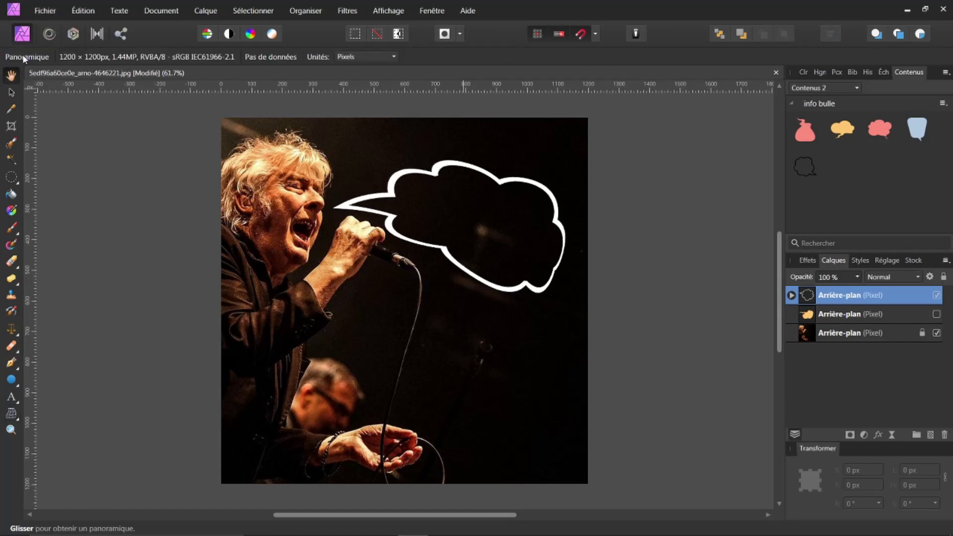